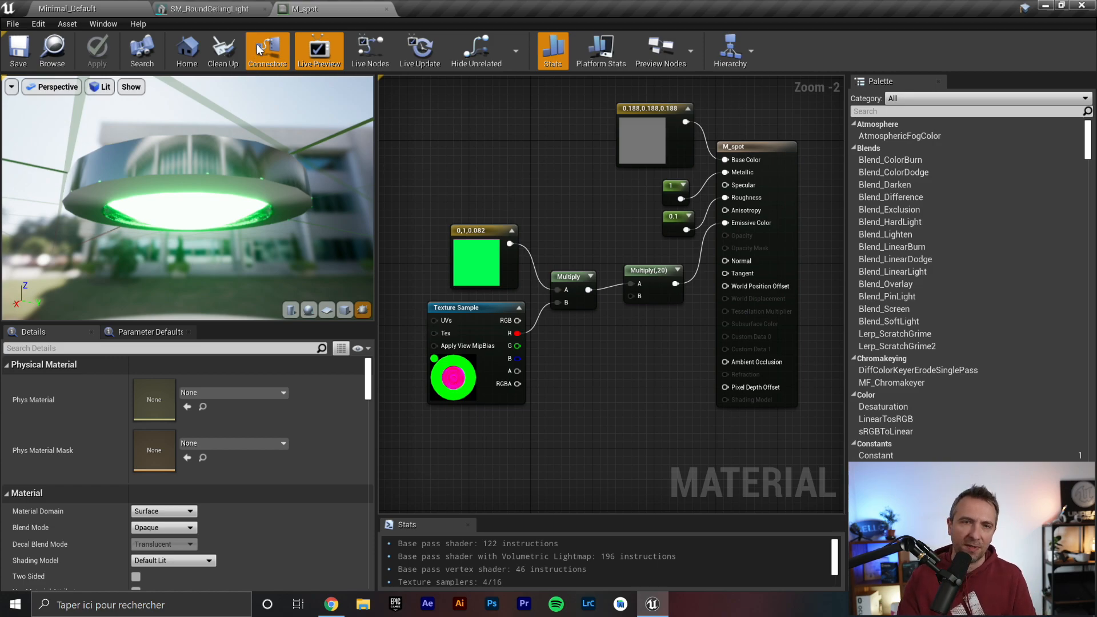
Step: Add the T_RoundCeilingLight_N texture from the Spot folder to the M_spot material graph as a texture sample
click(68, 7)
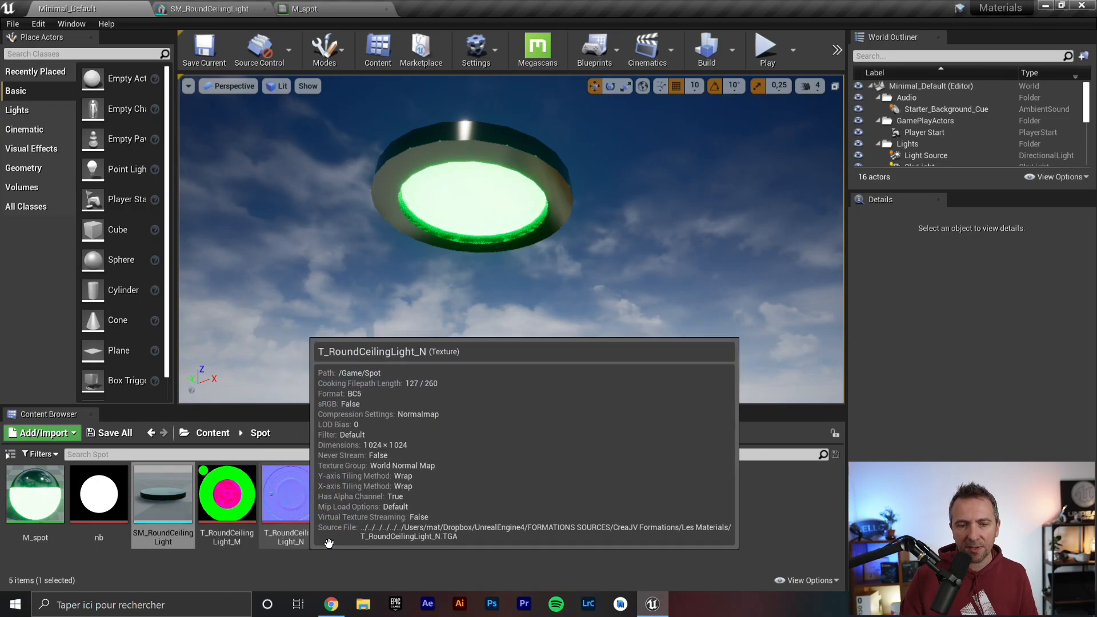
click(300, 534)
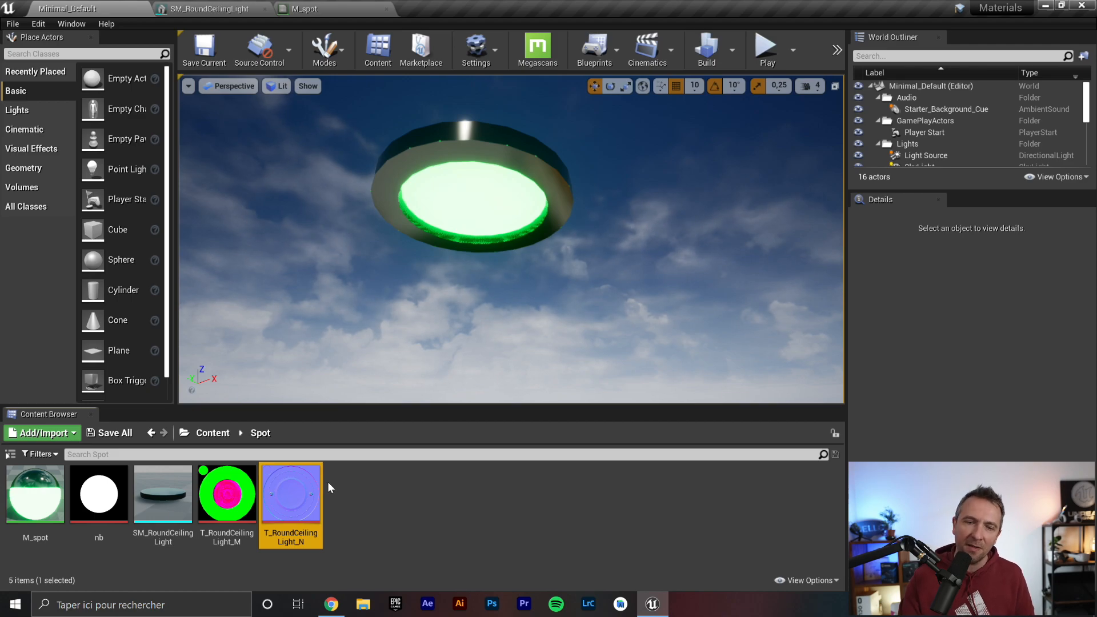
mouse_move(292, 499)
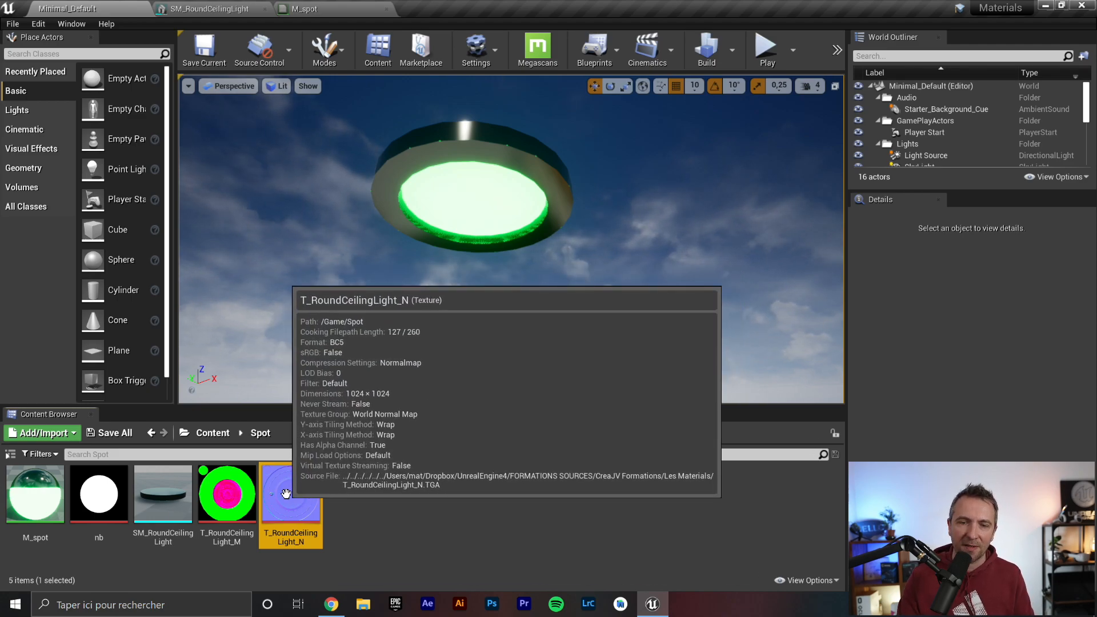
drag(291, 496, 564, 380)
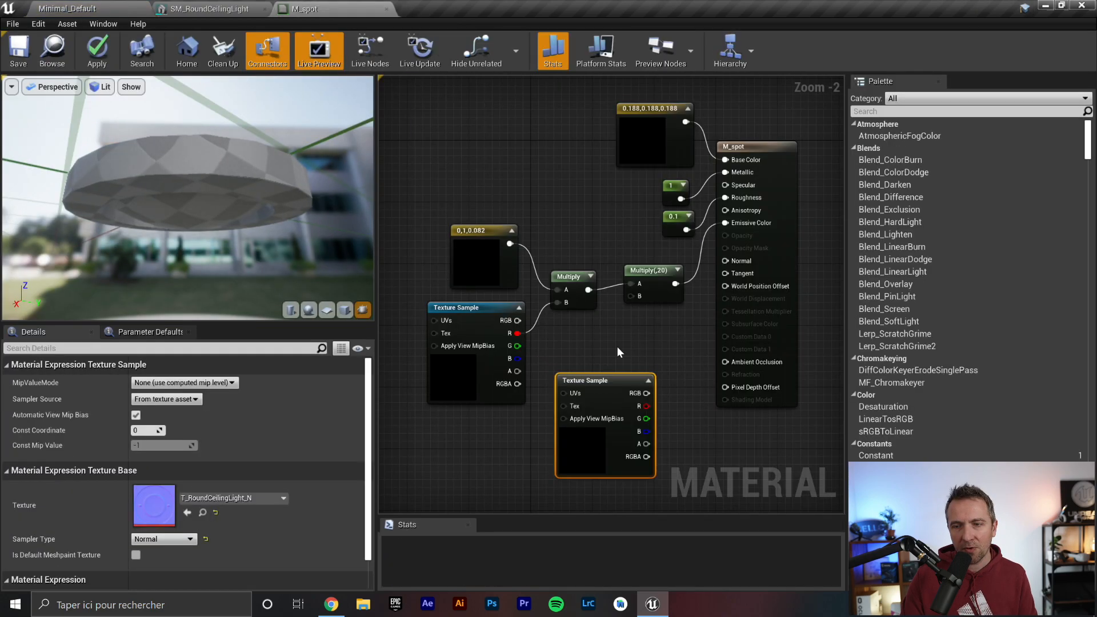
Step: Connect the RGB output of the T_RoundCeilingLight_N texture sample to the Normal input of M_spot
right_drag(609, 352, 618, 251)
scroll(613, 298, up, 3)
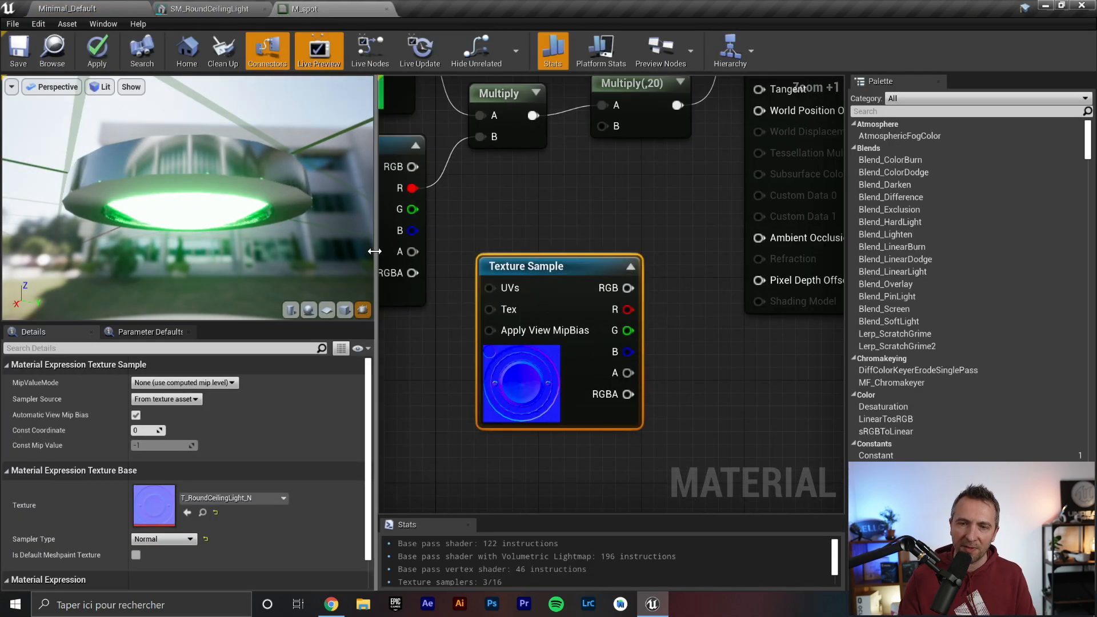
drag(375, 251, 274, 251)
right_drag(498, 231, 524, 339)
scroll(558, 312, down, 3)
drag(501, 388, 591, 257)
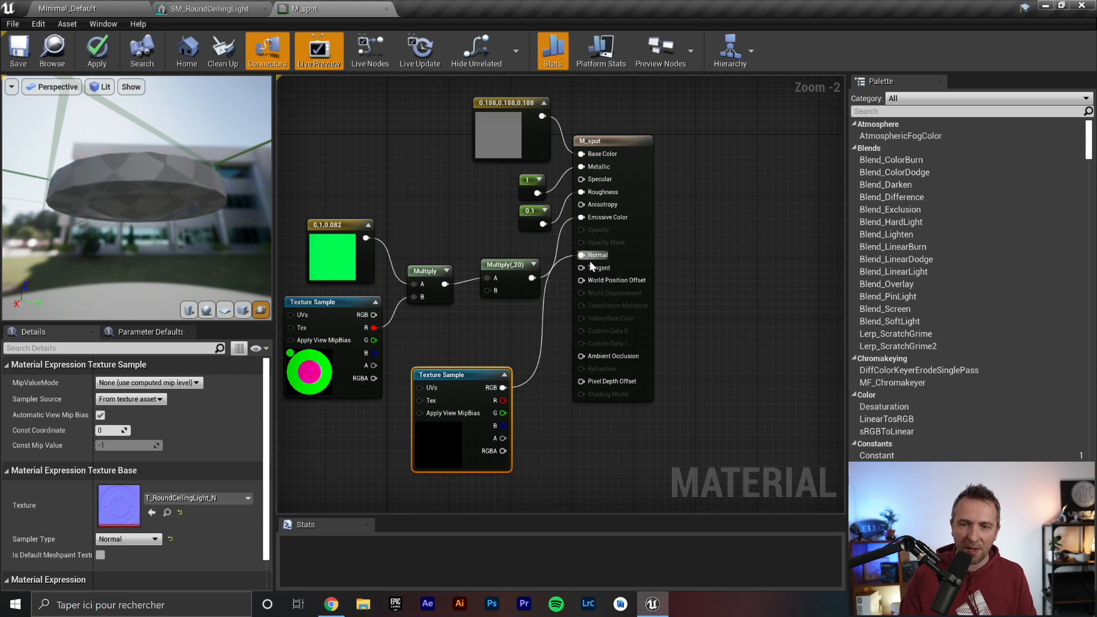
Step: Examine the normal texture sample's channels and its effect on the underside of the light in an enlarged preview
scroll(549, 382, up, 5)
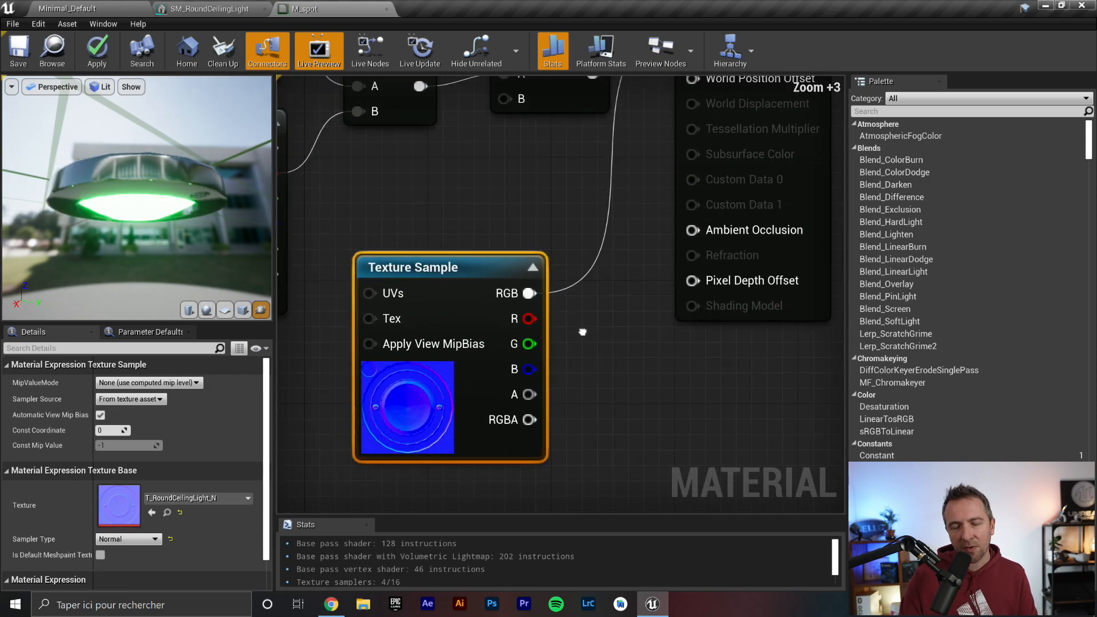
drag(468, 234, 510, 215)
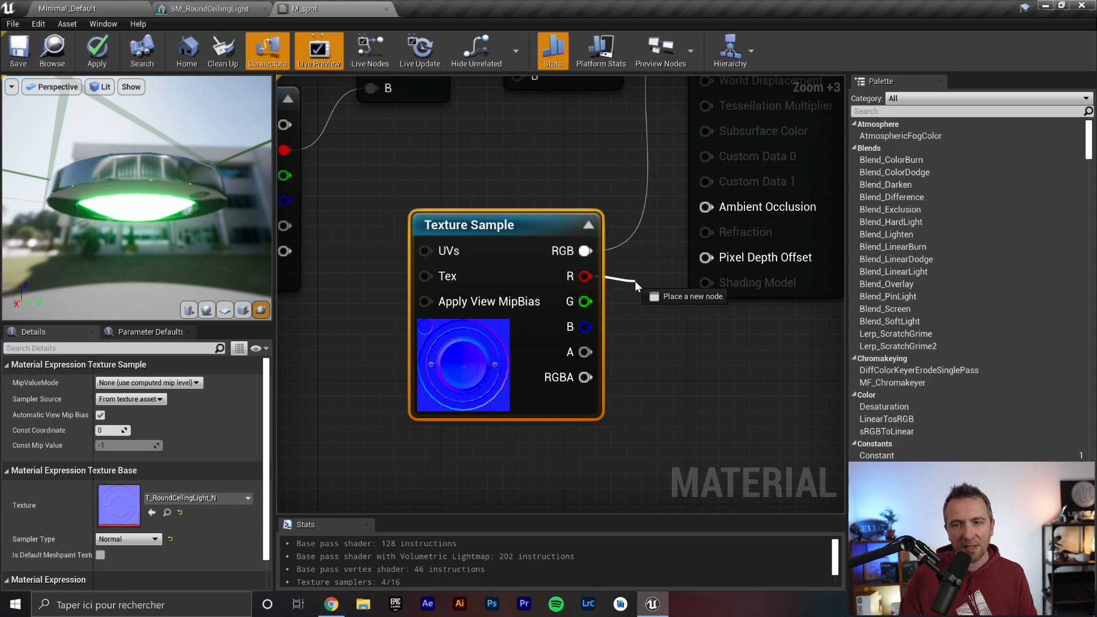
click(628, 310)
right_drag(581, 205, 502, 298)
right_drag(658, 95, 636, 136)
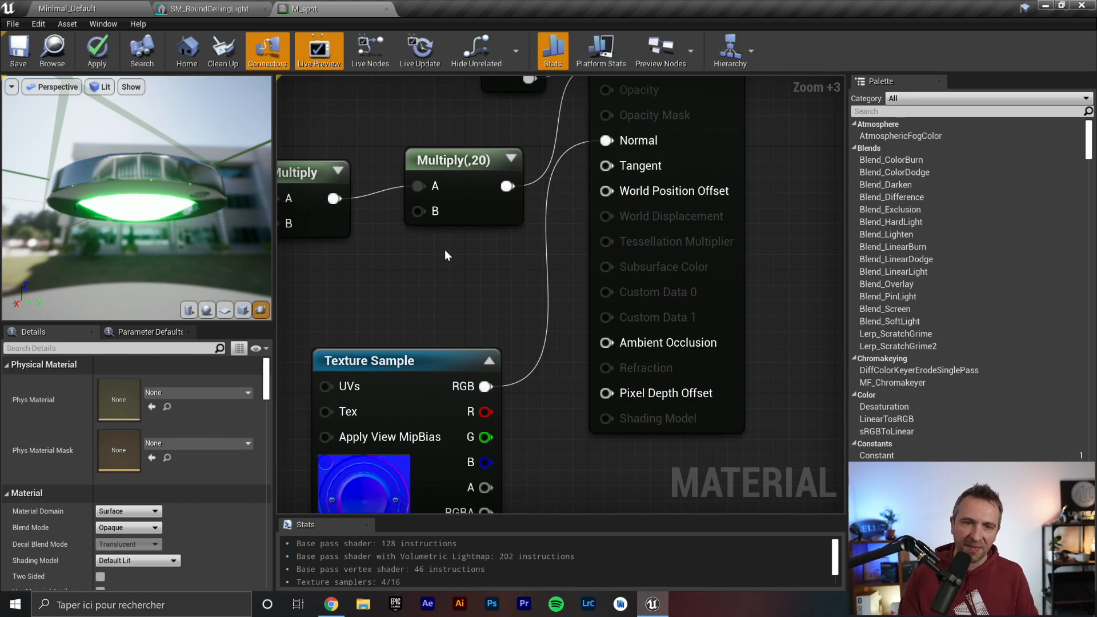
drag(273, 212, 357, 211)
mouse_move(260, 172)
mouse_down()
mouse_move(261, 194)
mouse_move(260, 172)
mouse_up()
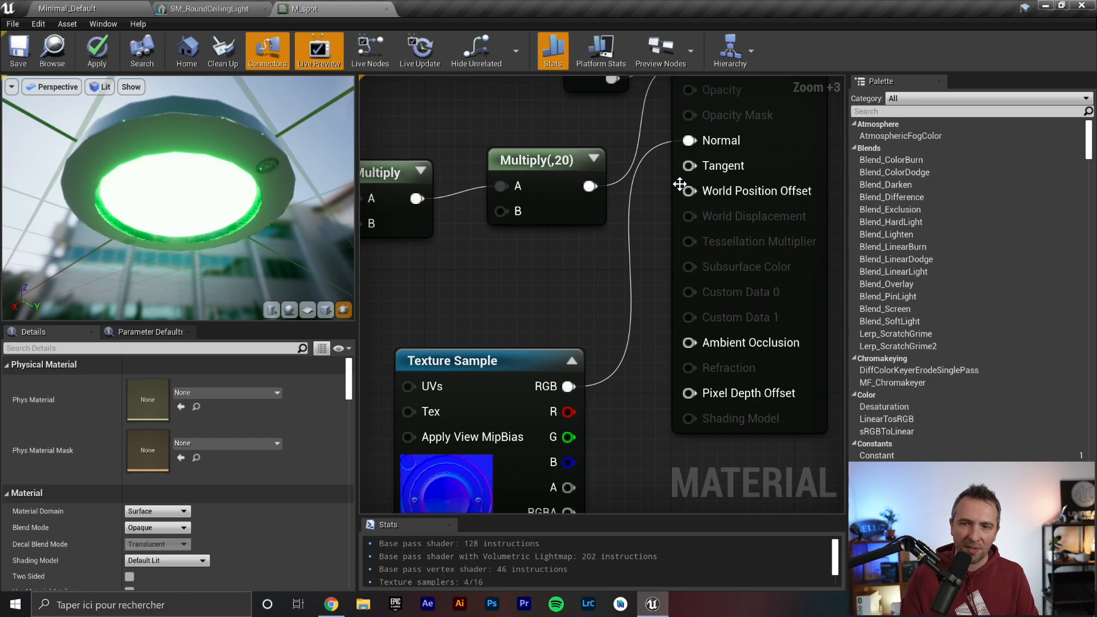
Step: Disconnect the Normal input of M_spot and reconnect the normal texture's RGB output to it to compare the preview
alt+click(689, 140)
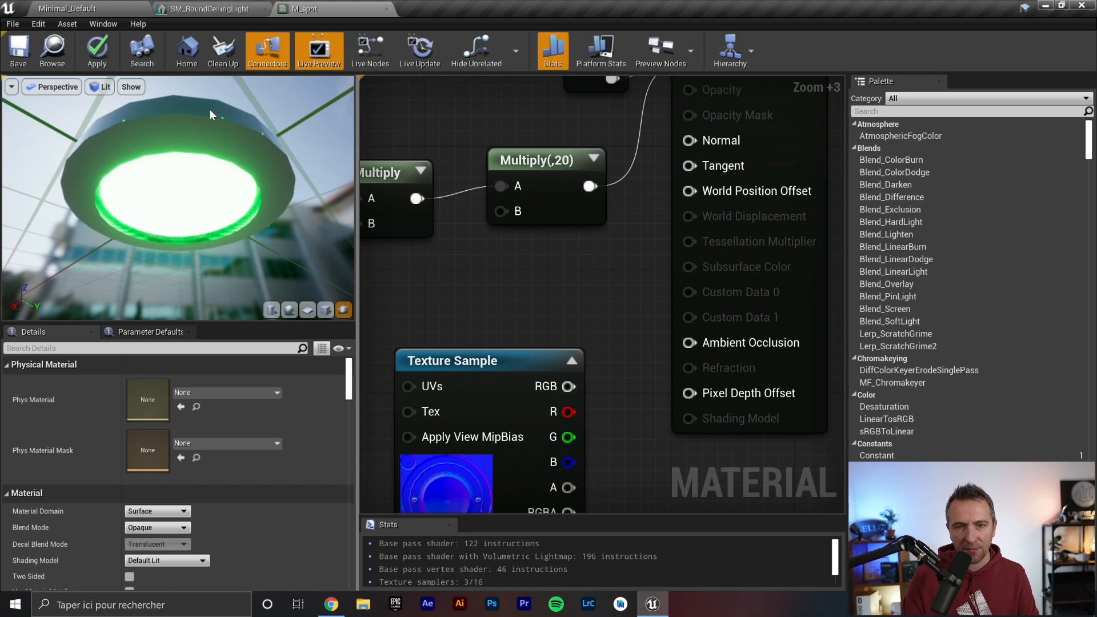
drag(569, 386, 698, 149)
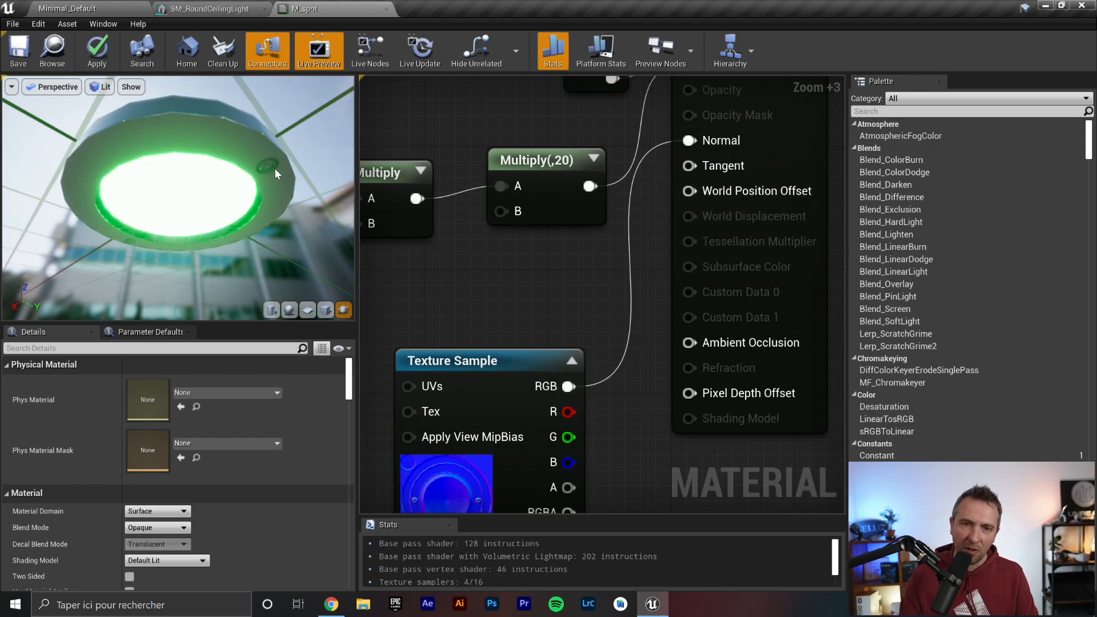
drag(286, 181, 319, 170)
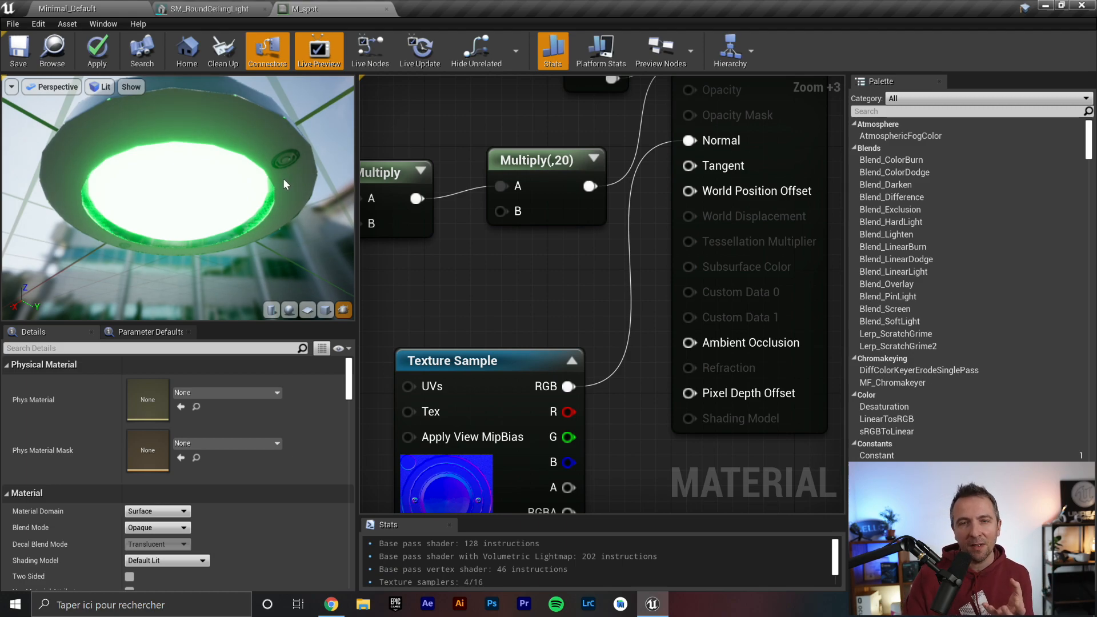
Step: Move the normal texture sample just below the Multiply(,20) node and inspect the T_RoundCeilingLight_N texture at full size
drag(515, 360, 562, 267)
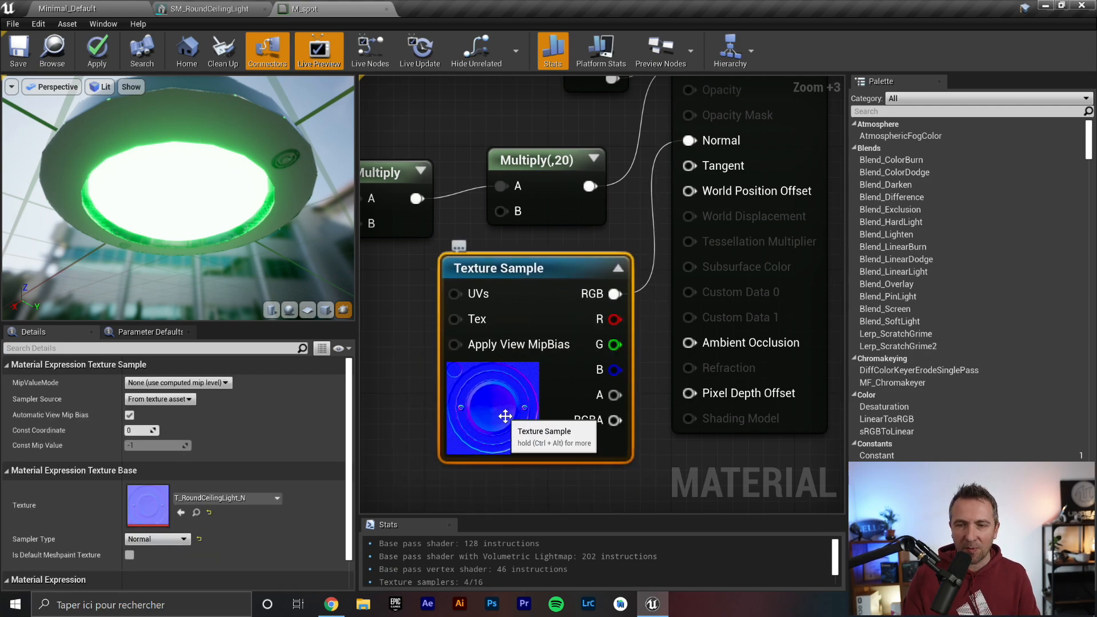
key(ctrl+b)
double_click(303, 492)
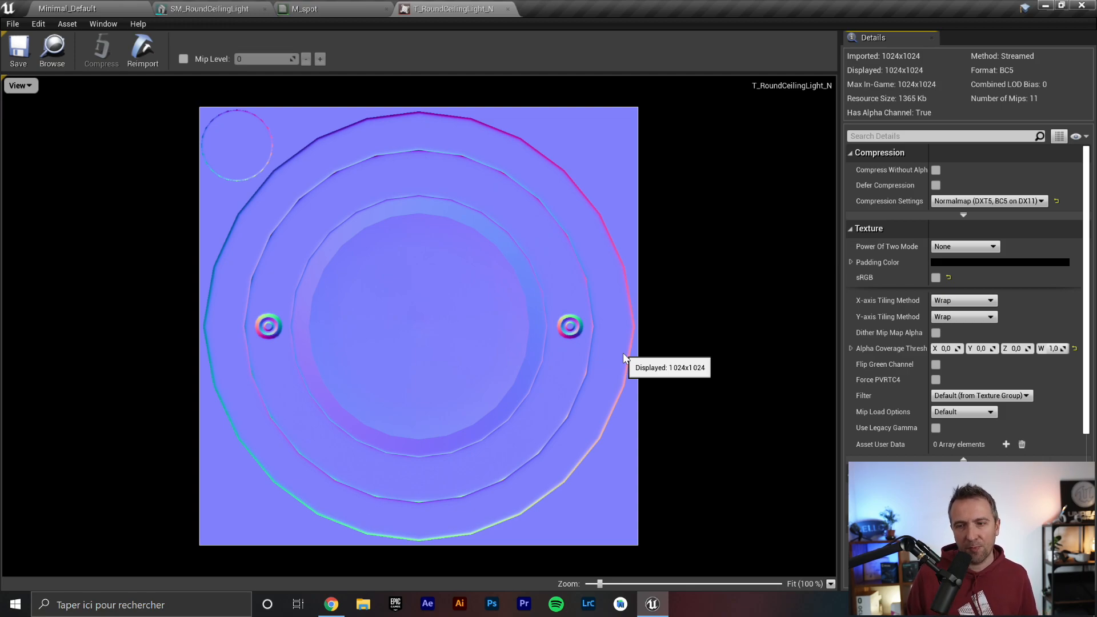
click(508, 9)
drag(301, 215, 273, 204)
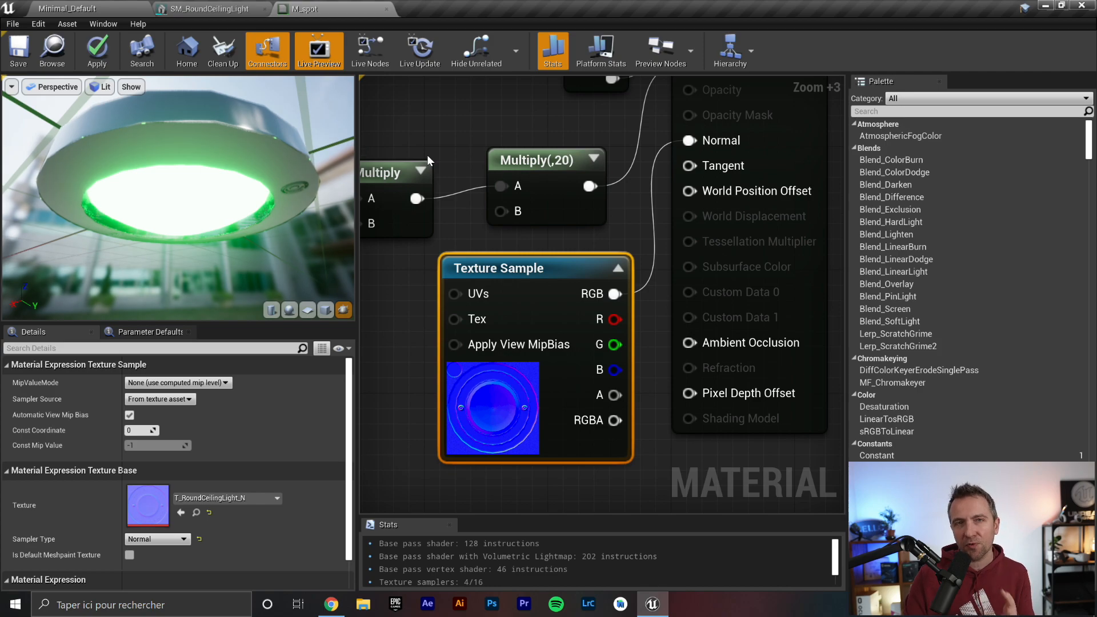
mouse_move(273, 150)
mouse_down()
mouse_move(286, 171)
mouse_move(273, 150)
mouse_up()
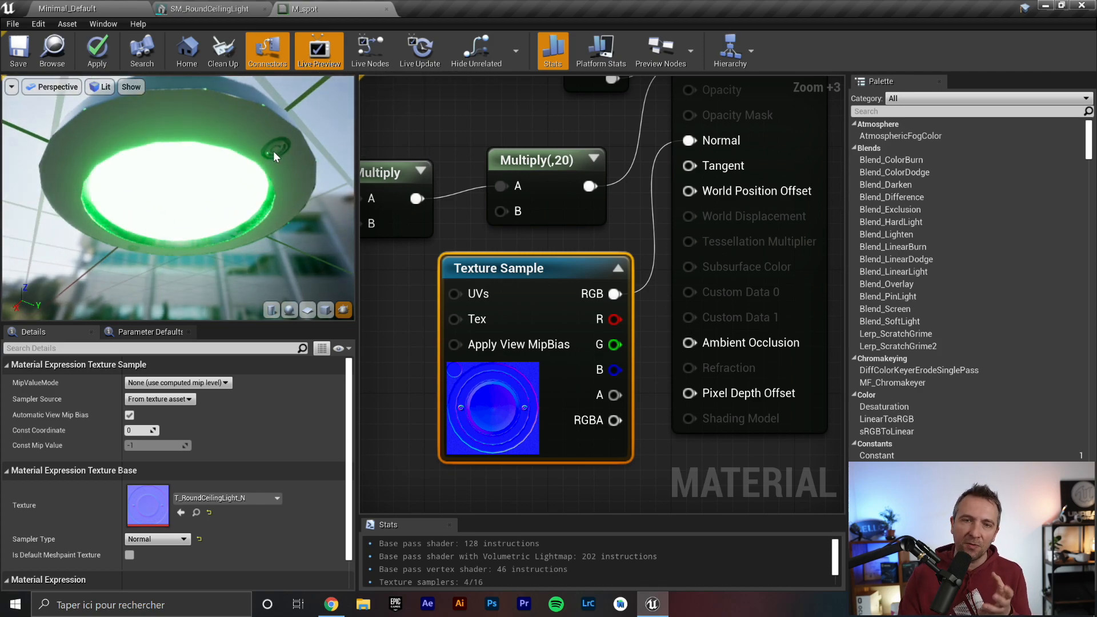
Step: Place an additive Box geometry brush on the floor of the Minimal_Default level at about X 170, Y 10, Z 130
click(101, 5)
right_drag(626, 293, 449, 353)
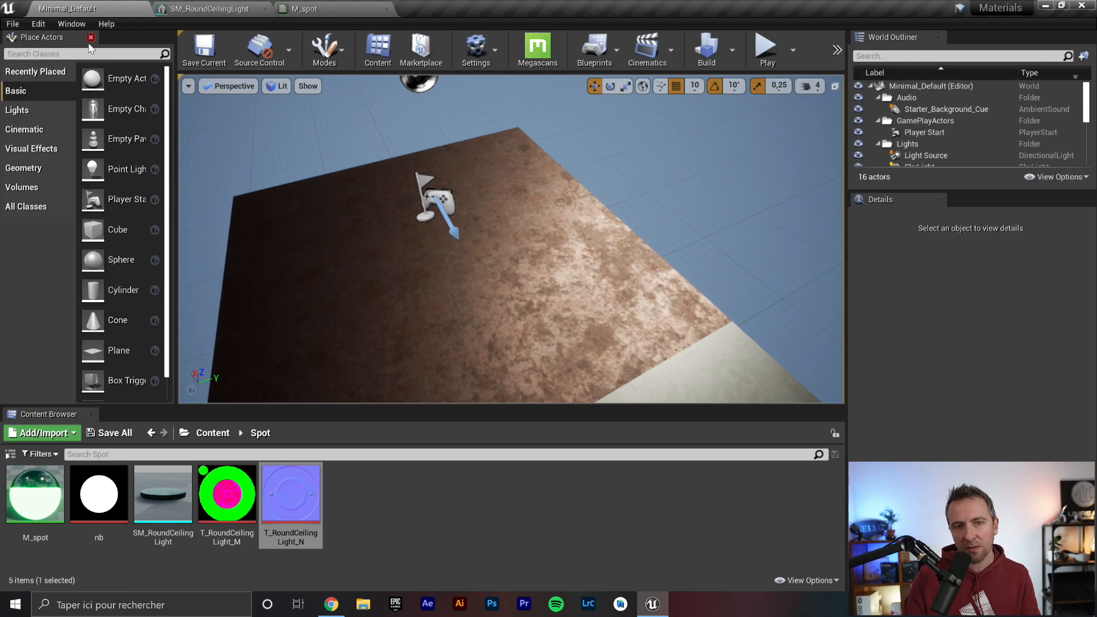
click(53, 169)
mouse_move(91, 78)
mouse_down()
mouse_move(428, 293)
mouse_move(464, 260)
mouse_up()
mouse_move(543, 272)
right_down()
mouse_move(416, 218)
mouse_move(631, 311)
right_up()
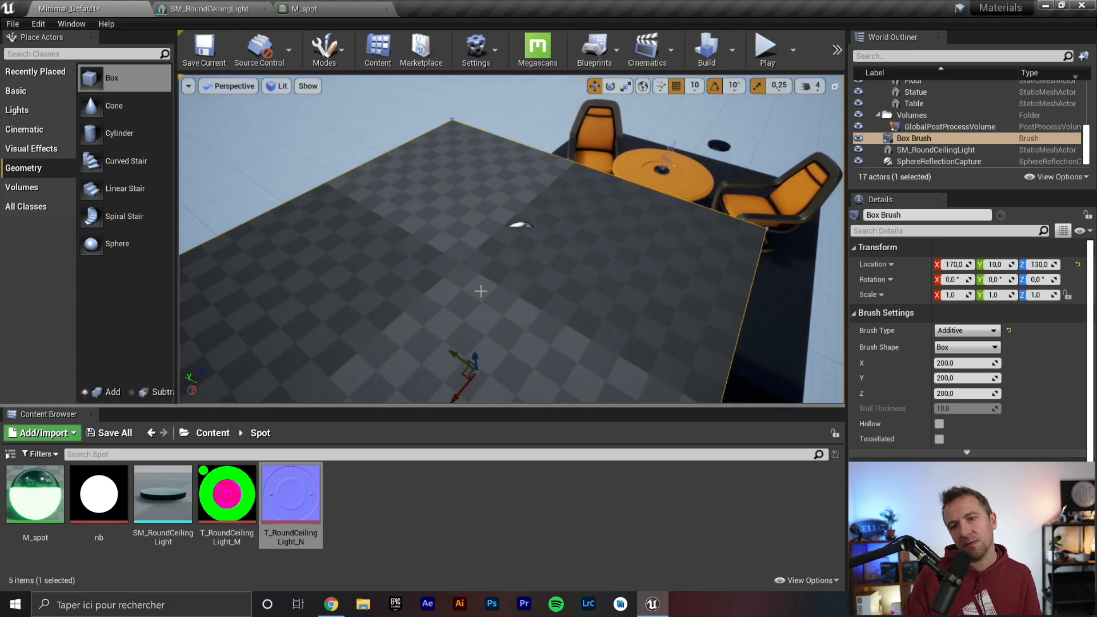
right_drag(480, 292, 555, 306)
right_drag(514, 250, 506, 246)
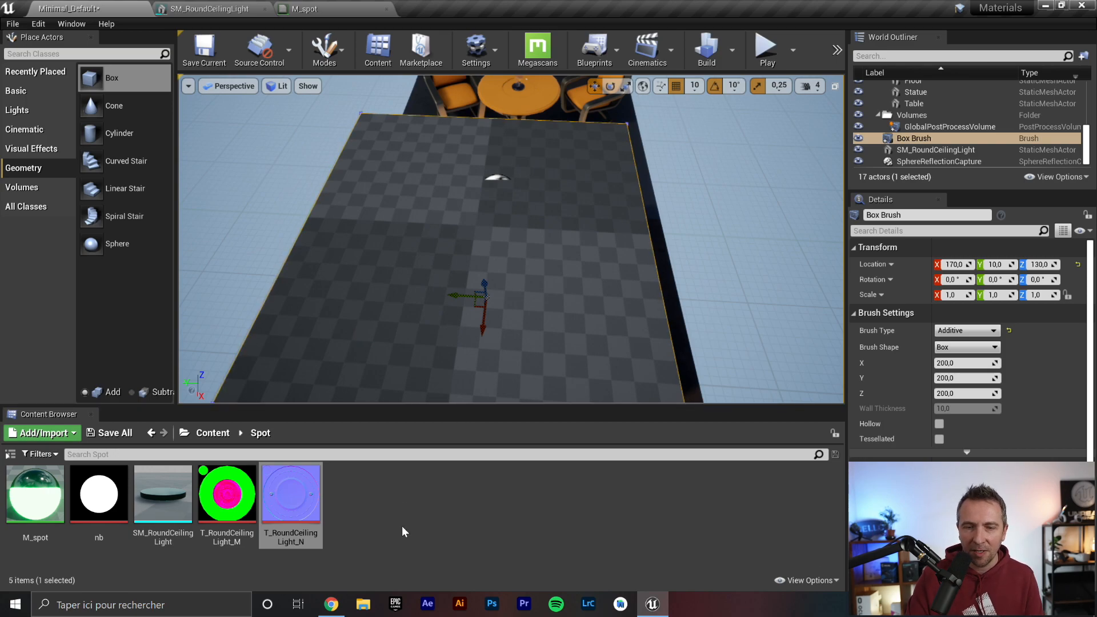
Step: Create a new material named M_mur in the root Content folder
click(220, 434)
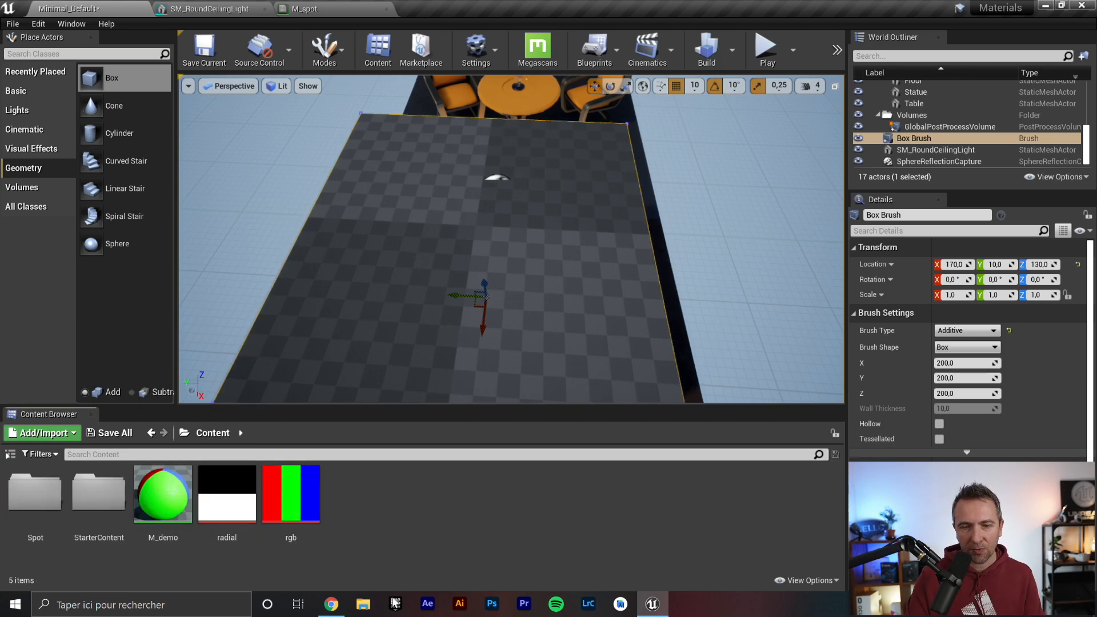
right_click(415, 532)
click(481, 273)
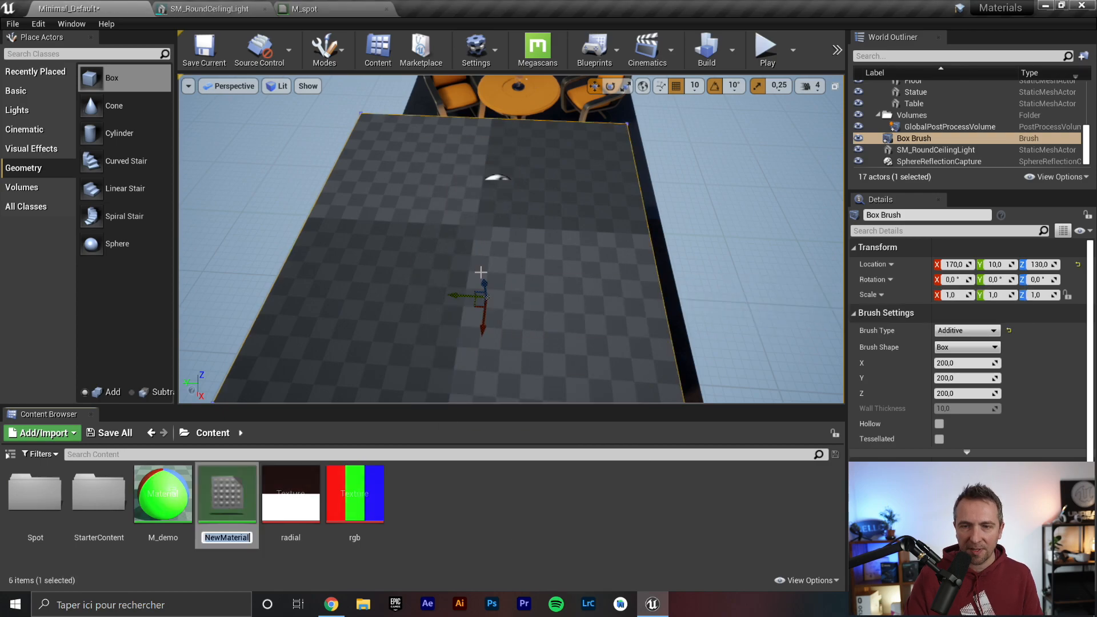
text(M_mur)
key(Return)
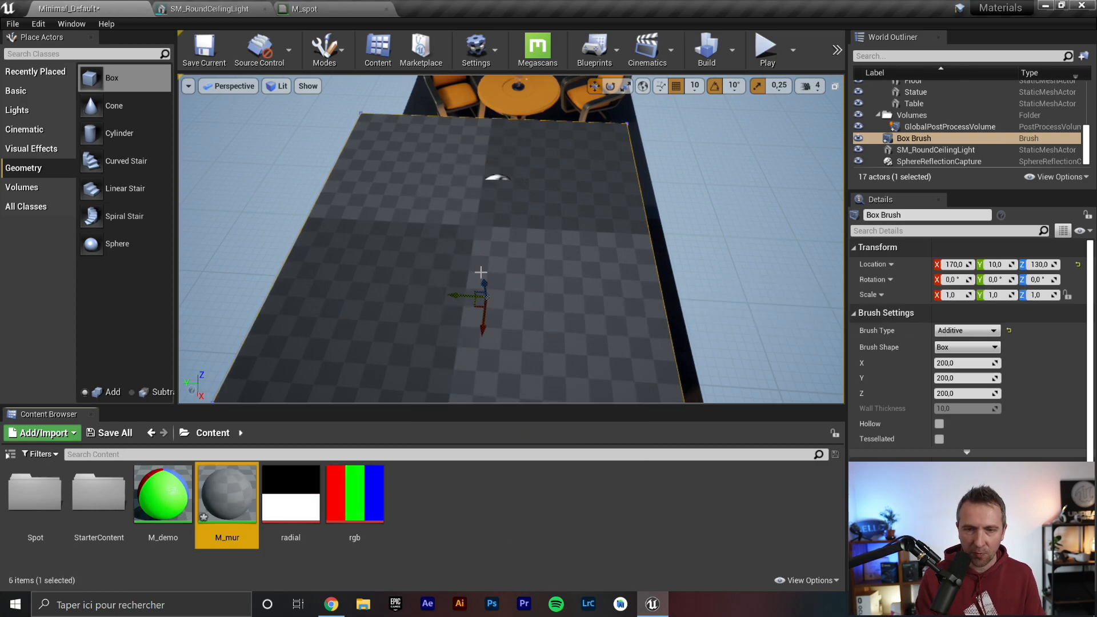
Step: Open M_mur for editing, return to the Minimal_Default level and browse to the StarterContent folder
double_click(231, 495)
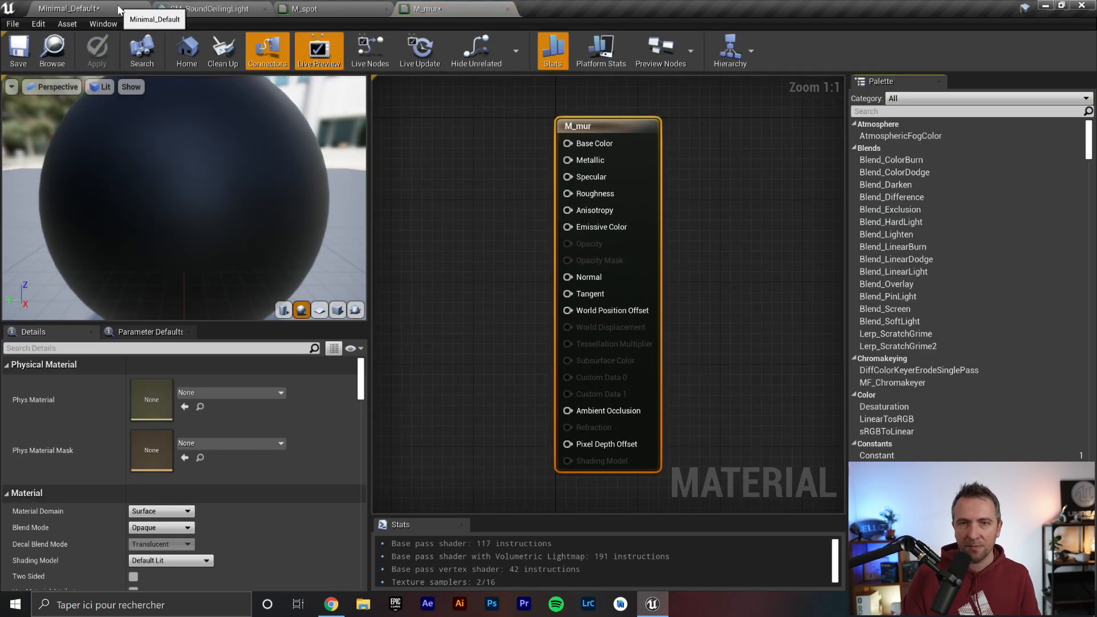
click(117, 7)
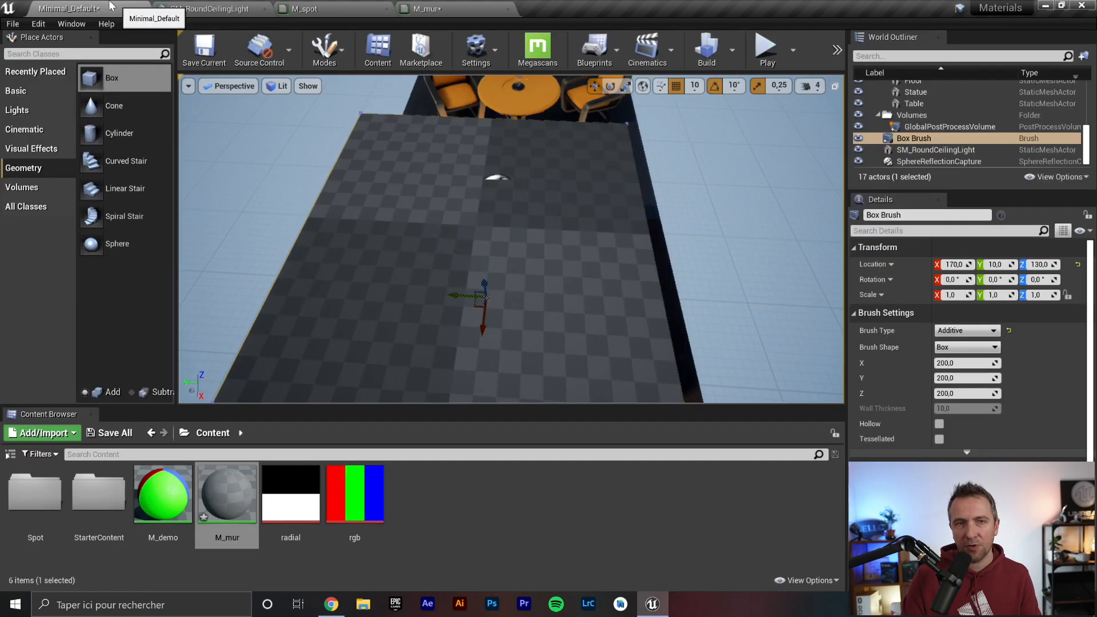
double_click(104, 488)
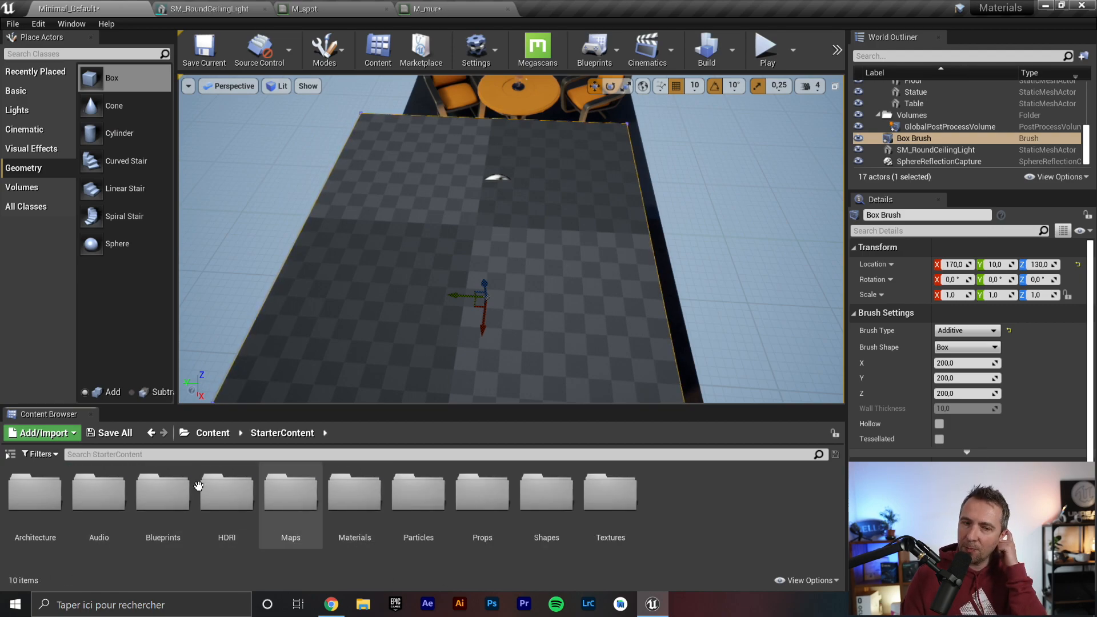
Step: Look up the Starter Content pack among the content packs available for the project, without adding it
click(30, 437)
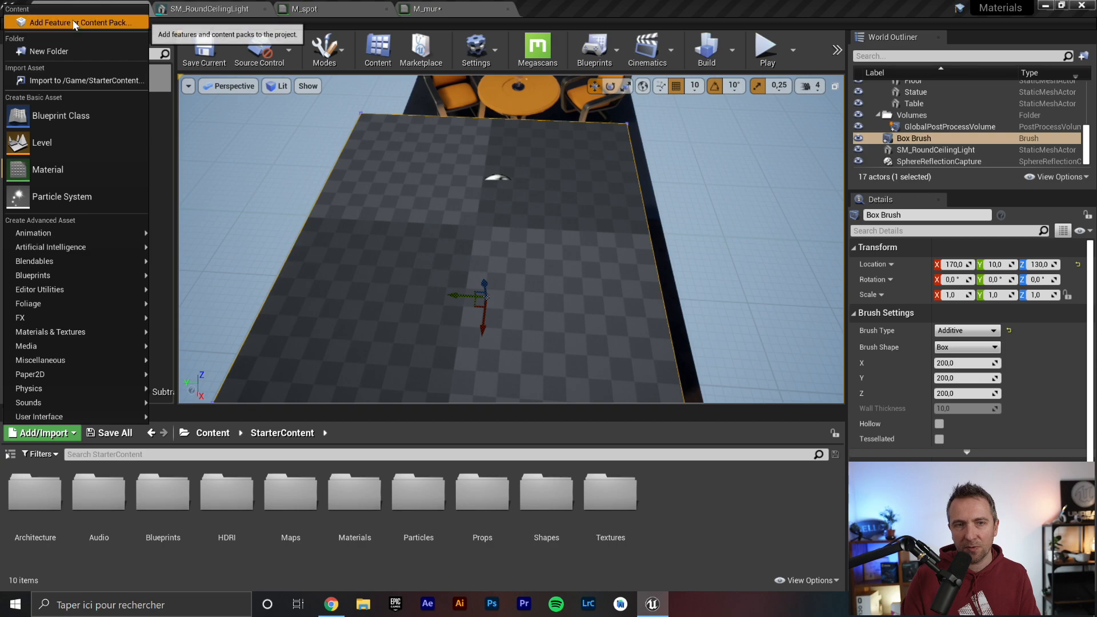
click(51, 23)
click(552, 165)
click(346, 240)
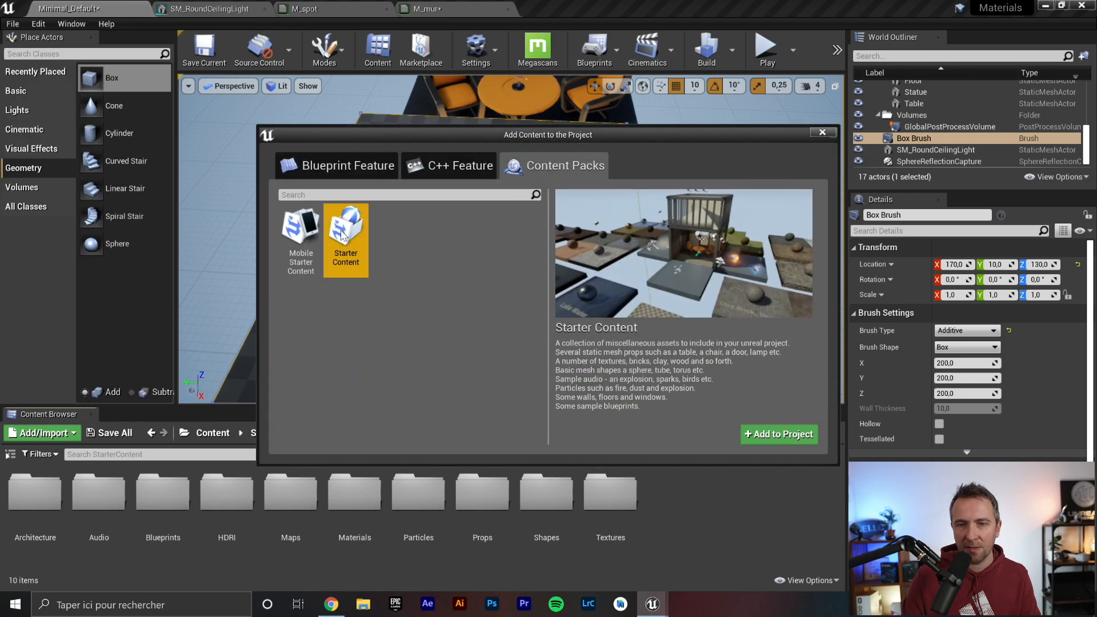
click(823, 132)
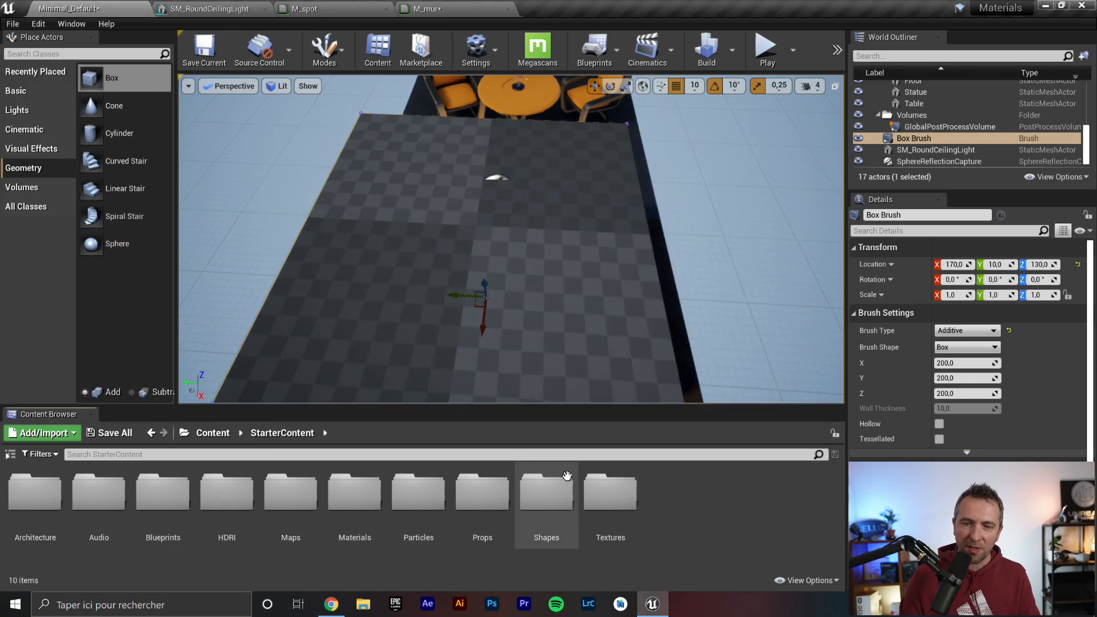
Step: Add the T_Brick_Clay_Old_D and T_Brick_Clay_Old_N textures from the StarterContent Textures folder to the M_mur graph
double_click(610, 493)
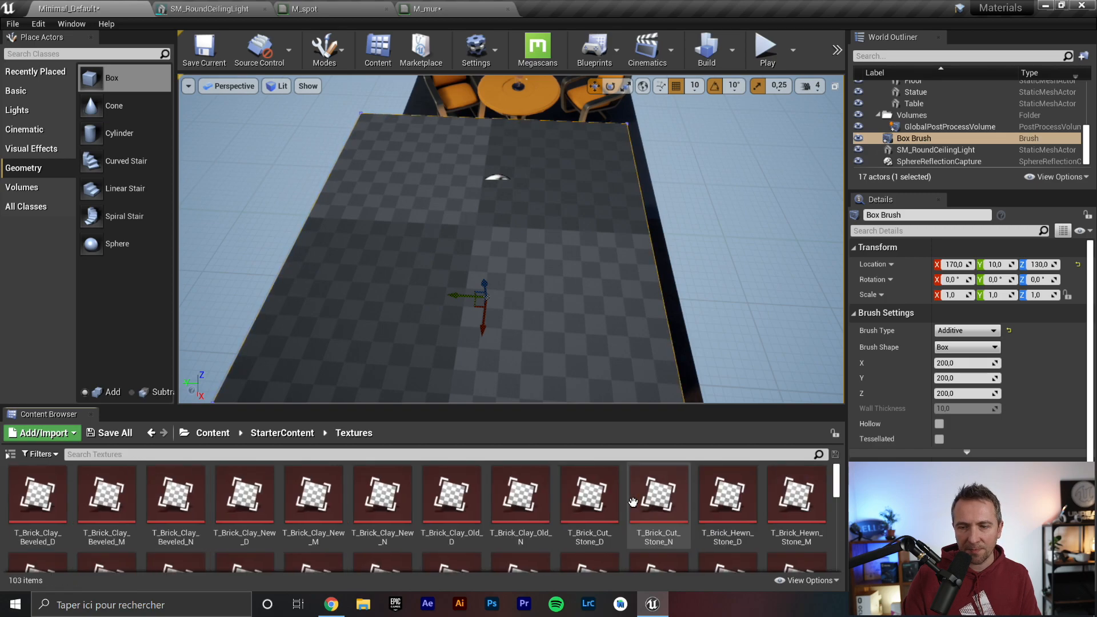
drag(589, 404, 591, 327)
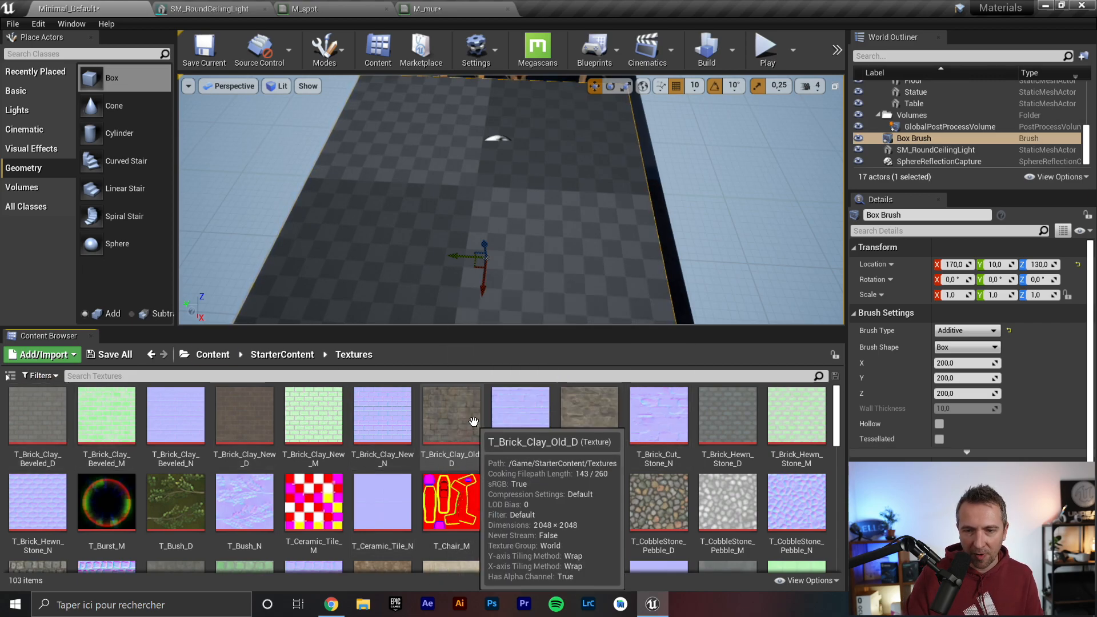
click(452, 414)
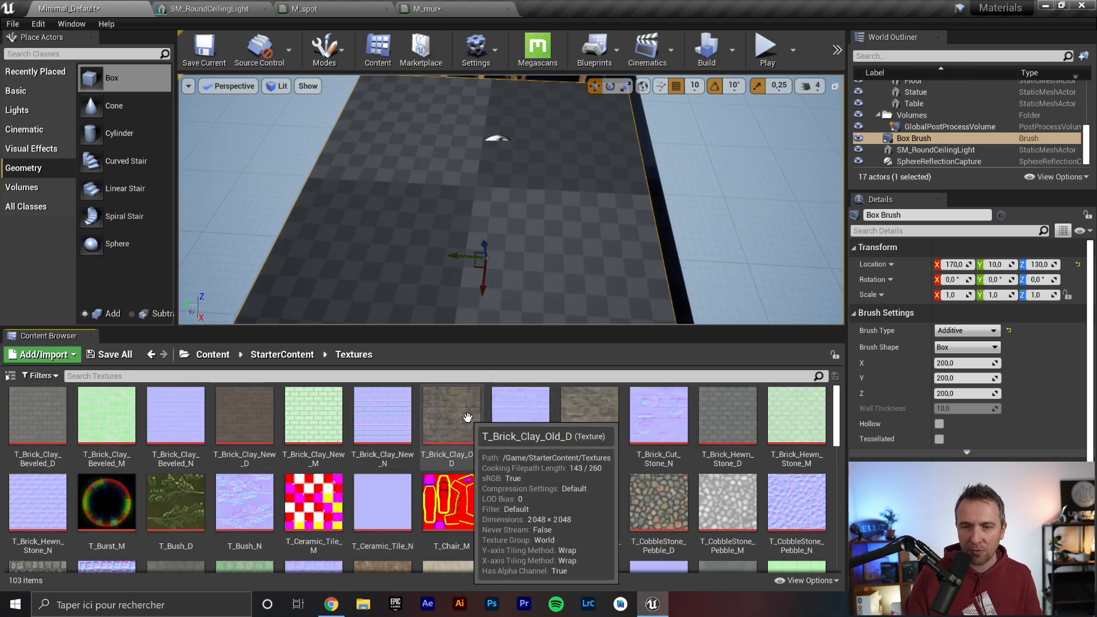
mouse_move(478, 432)
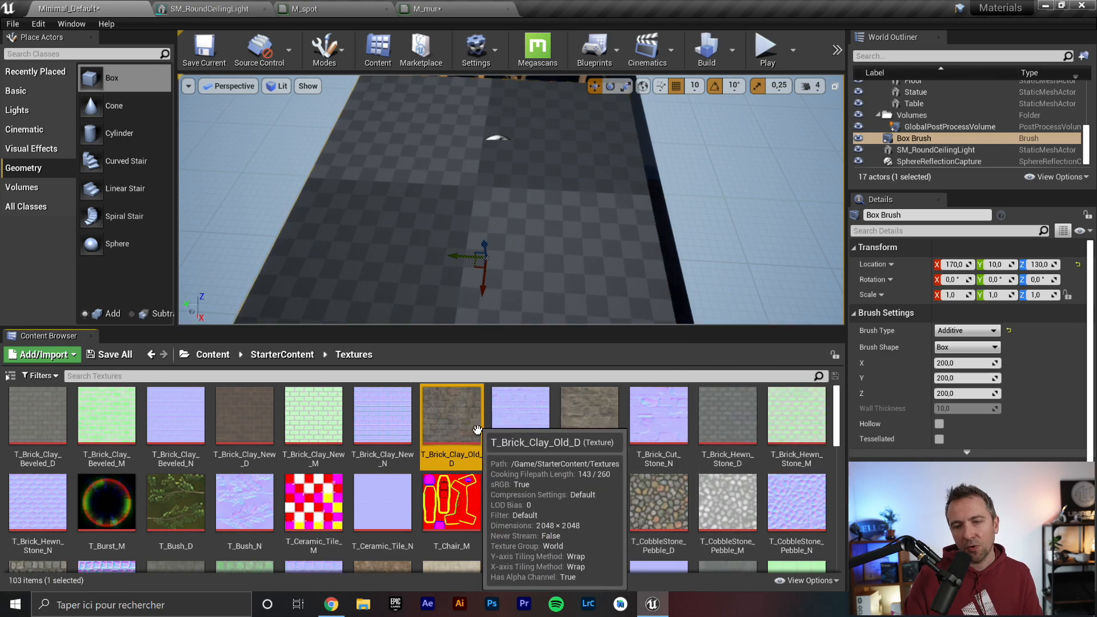
ctrl+click(520, 414)
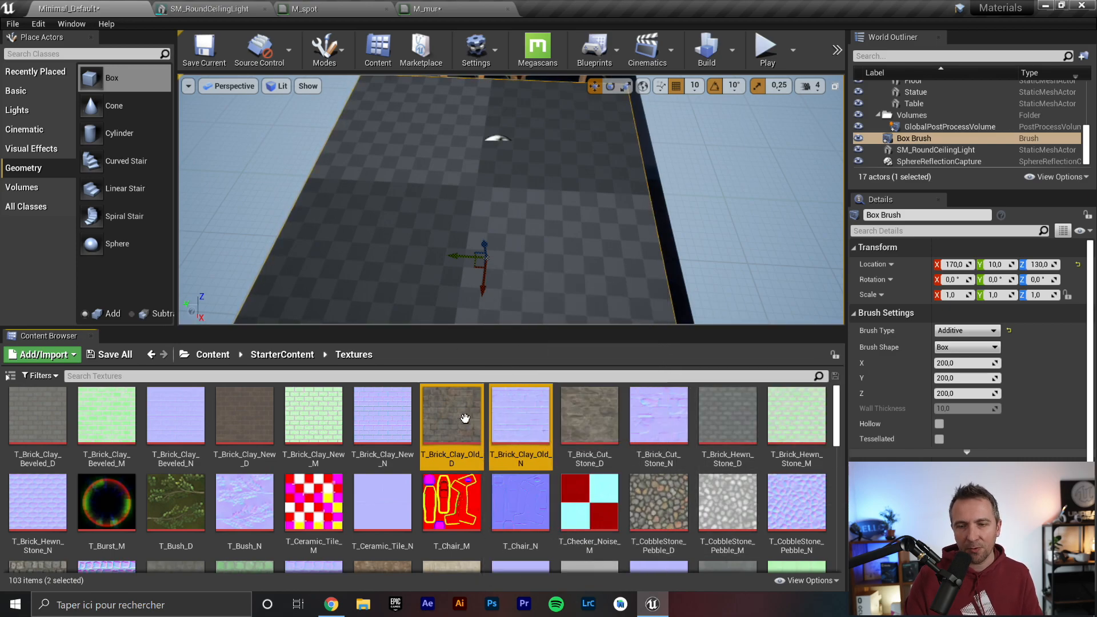
drag(468, 359, 397, 203)
Step: Move the T_Brick_Clay_Old_D texture sample up and away from the brick normal texture sample in the M_mur graph
click(462, 145)
right_drag(477, 140, 616, 165)
drag(596, 236, 519, 141)
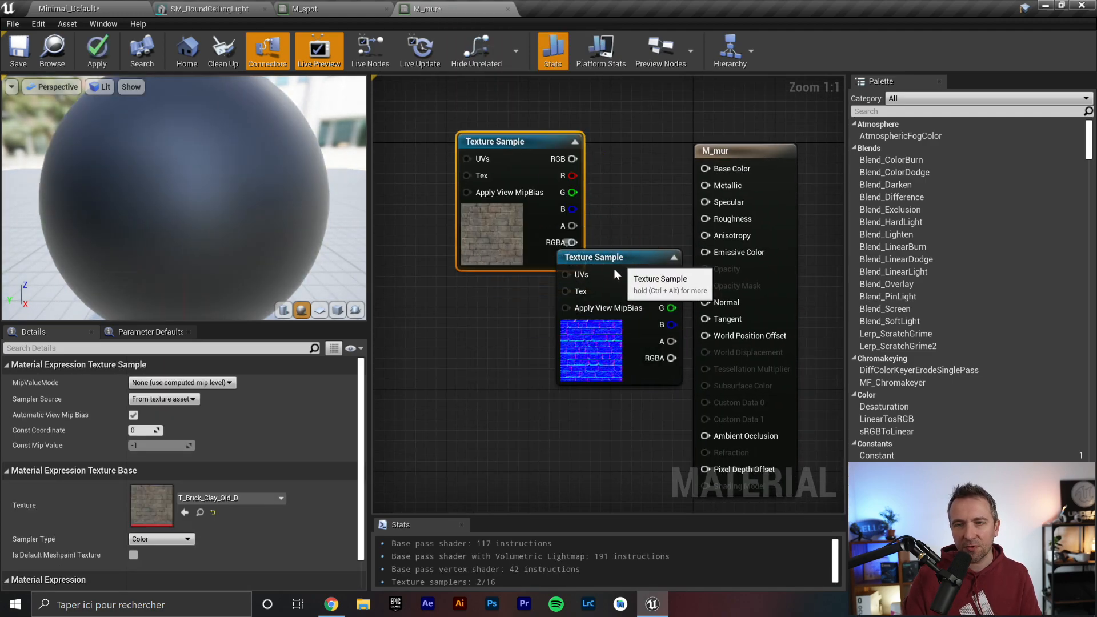
Step: Line up the two brick texture samples and connect the T_Brick_Clay_Old_D sample's RGB output to M_mur's Base Color
drag(621, 263, 533, 328)
drag(550, 145, 559, 145)
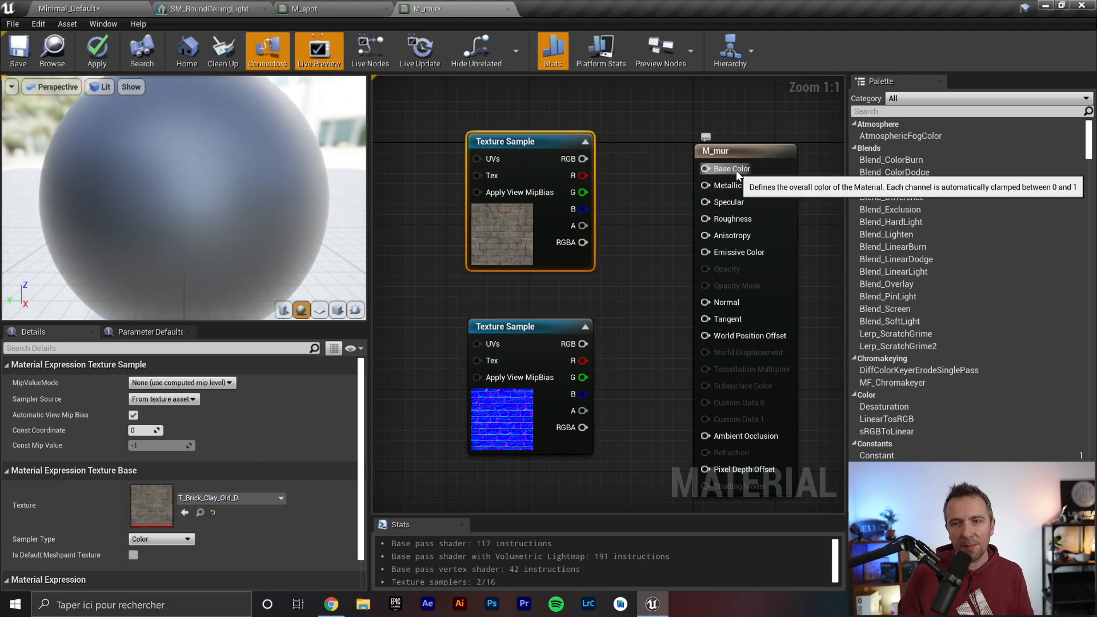
drag(583, 159, 705, 169)
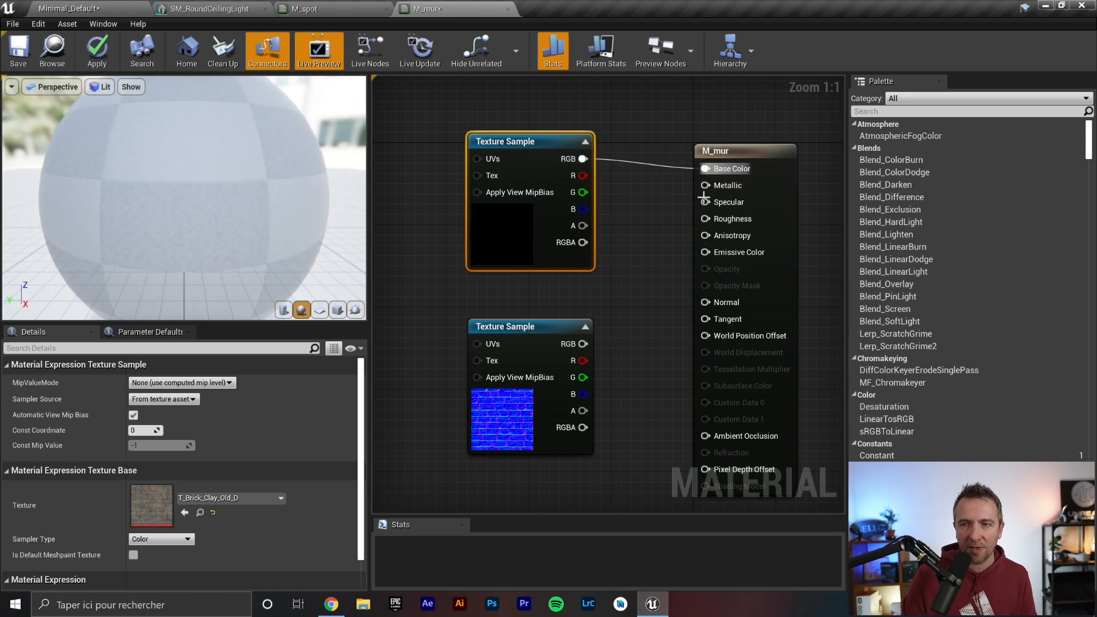
drag(514, 146, 525, 91)
drag(214, 143, 297, 157)
drag(241, 191, 237, 187)
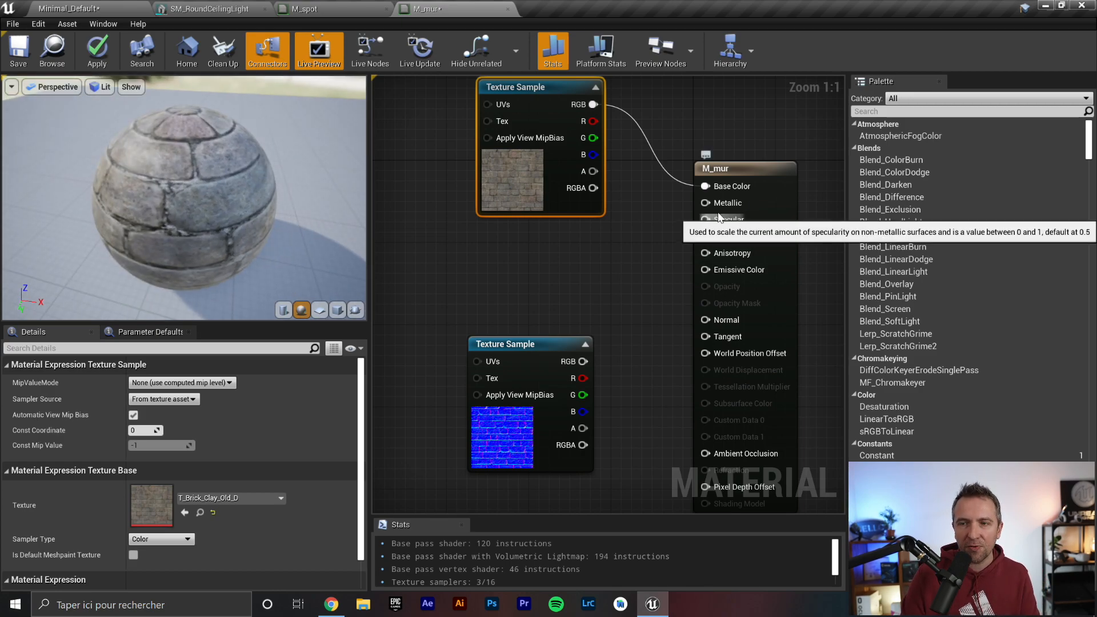
Step: Add a Constant of 0 connected to M_mur's Metallic input and a second Constant connected to its Roughness input
drag(709, 204, 589, 232)
text(1)
key(Return)
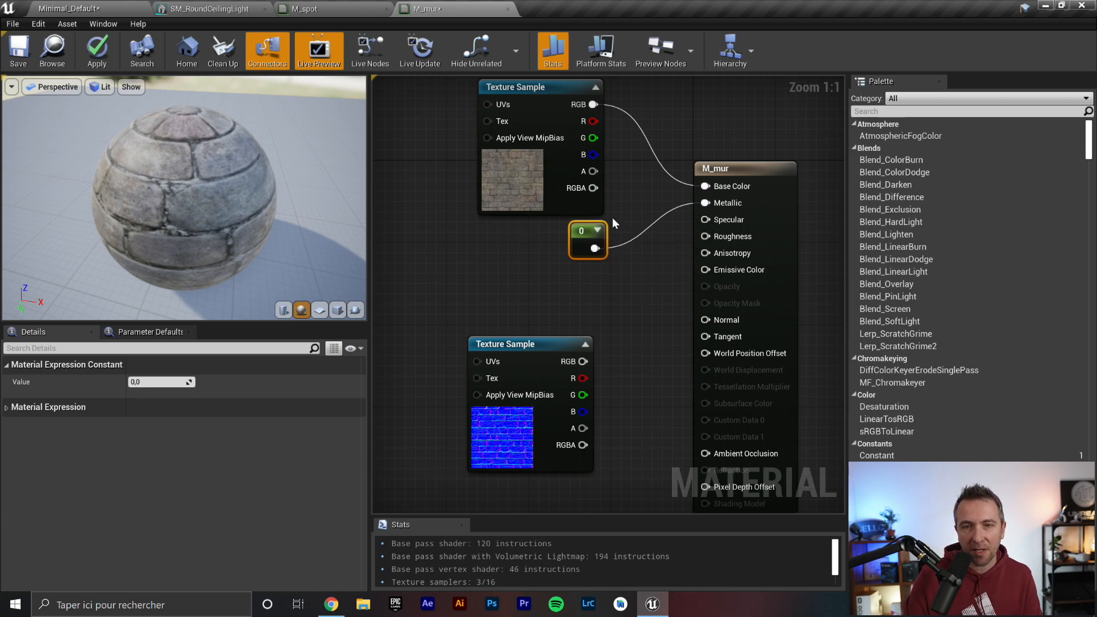
drag(707, 236, 579, 272)
text(const)
key(Return)
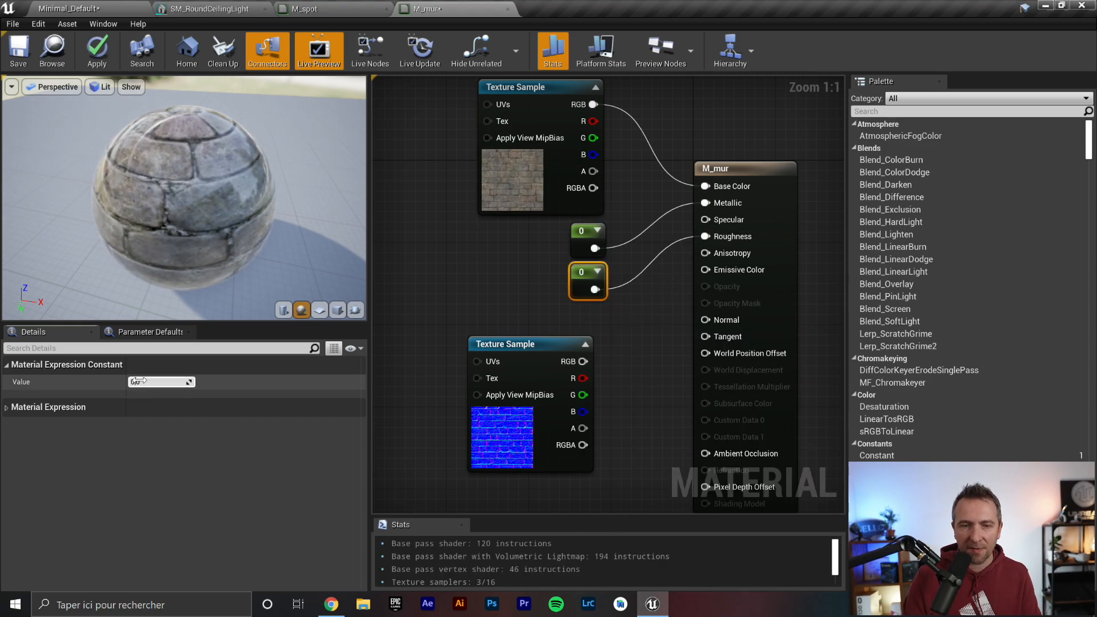
mouse_move(171, 196)
mouse_down()
mouse_move(203, 226)
mouse_move(172, 197)
mouse_up()
drag(146, 122, 271, 191)
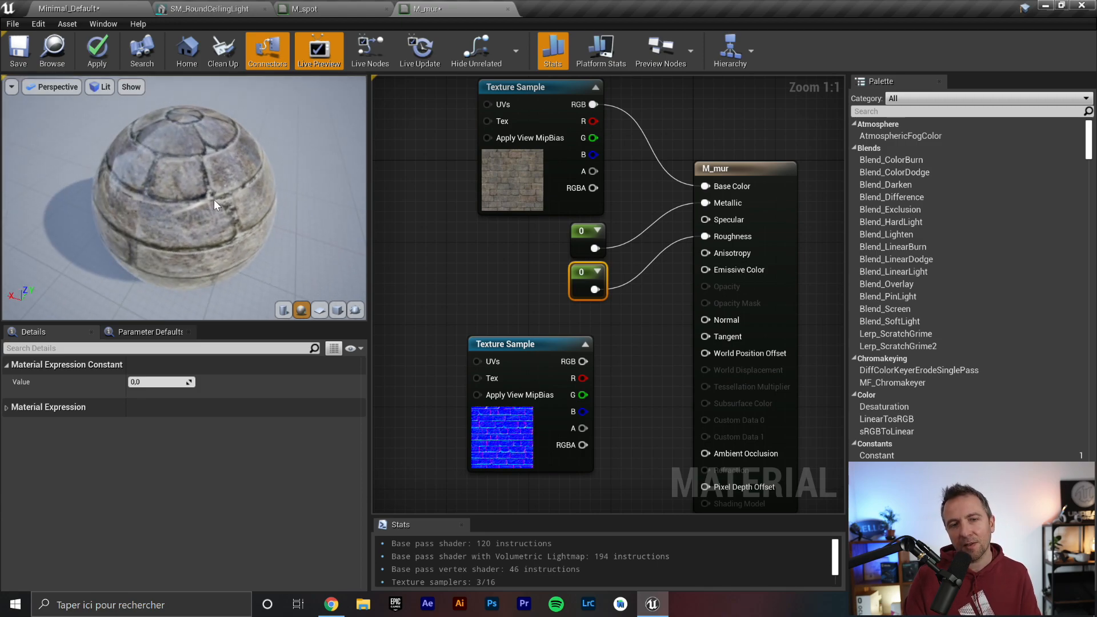
Step: Set the Roughness constant to 0.8 and check the preview sphere
click(151, 383)
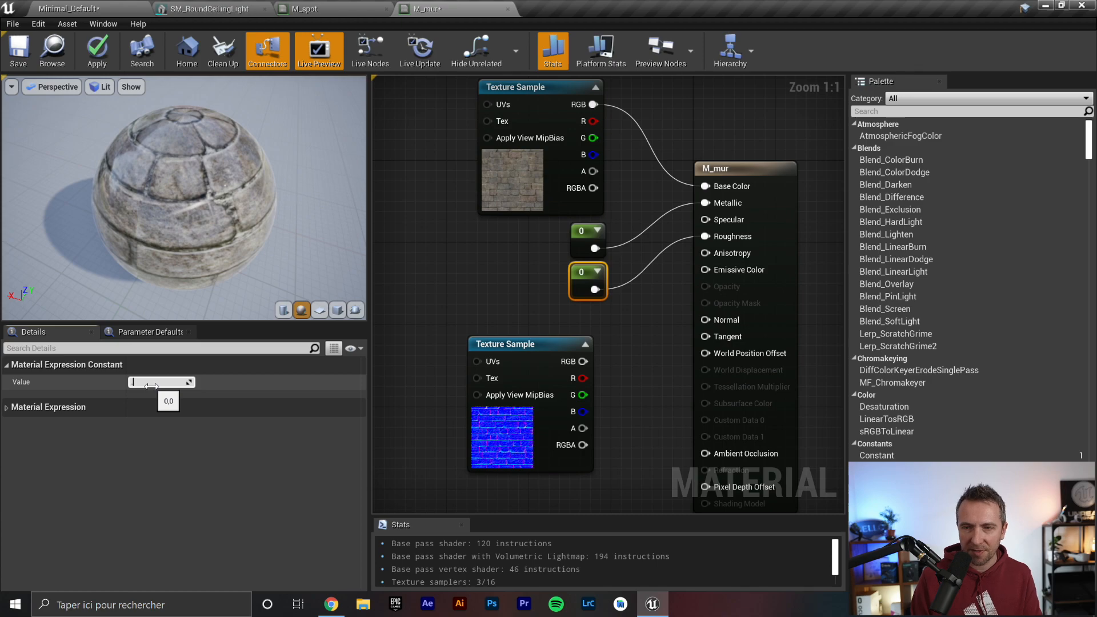
text(0,8)
key(Return)
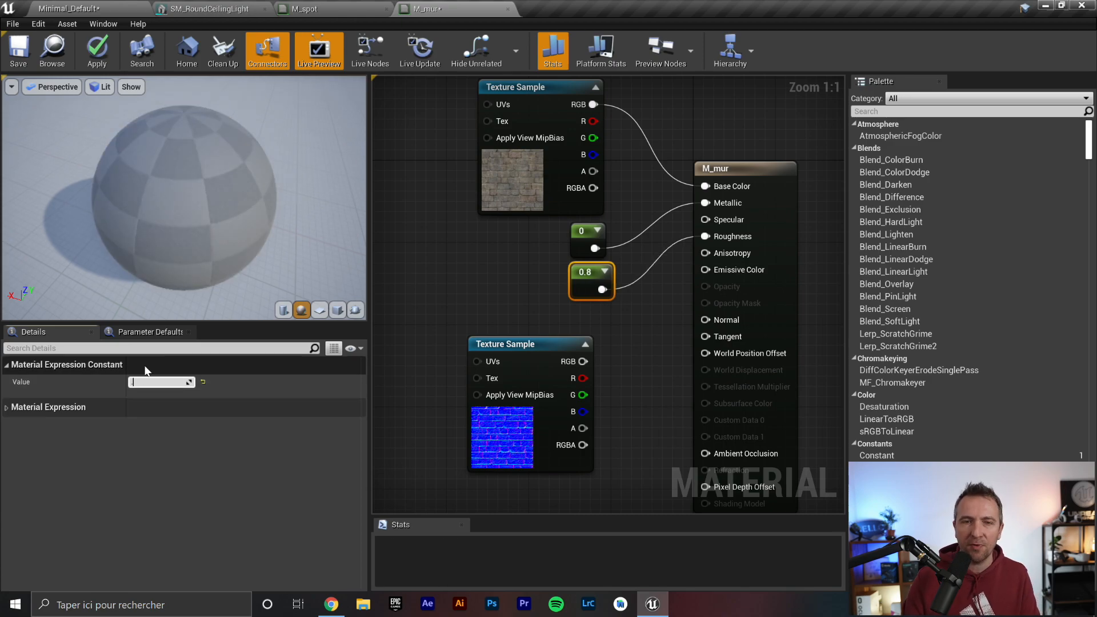
drag(195, 194, 194, 194)
Step: Set the Roughness constant to 0.9 and check the preview sphere from another side
click(144, 383)
text(0,9)
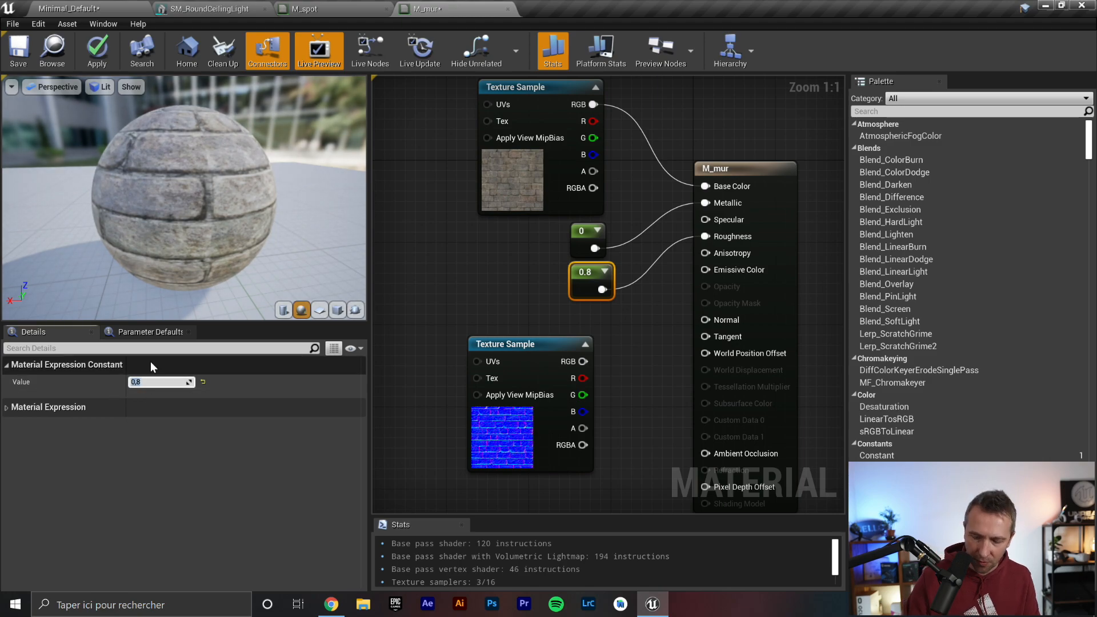
key(Return)
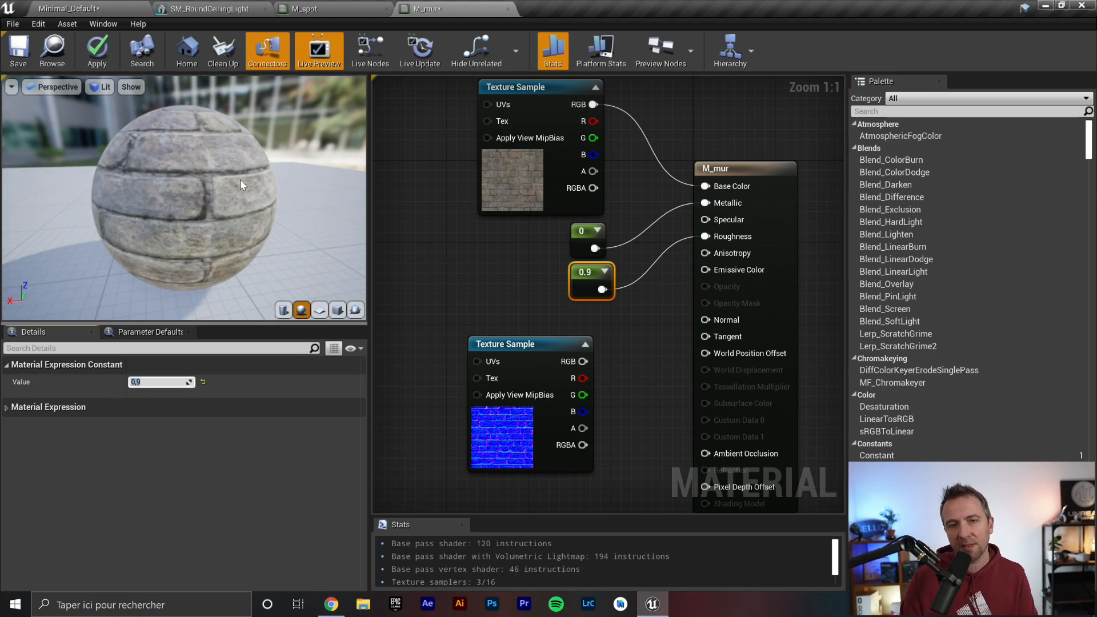
drag(241, 182, 287, 166)
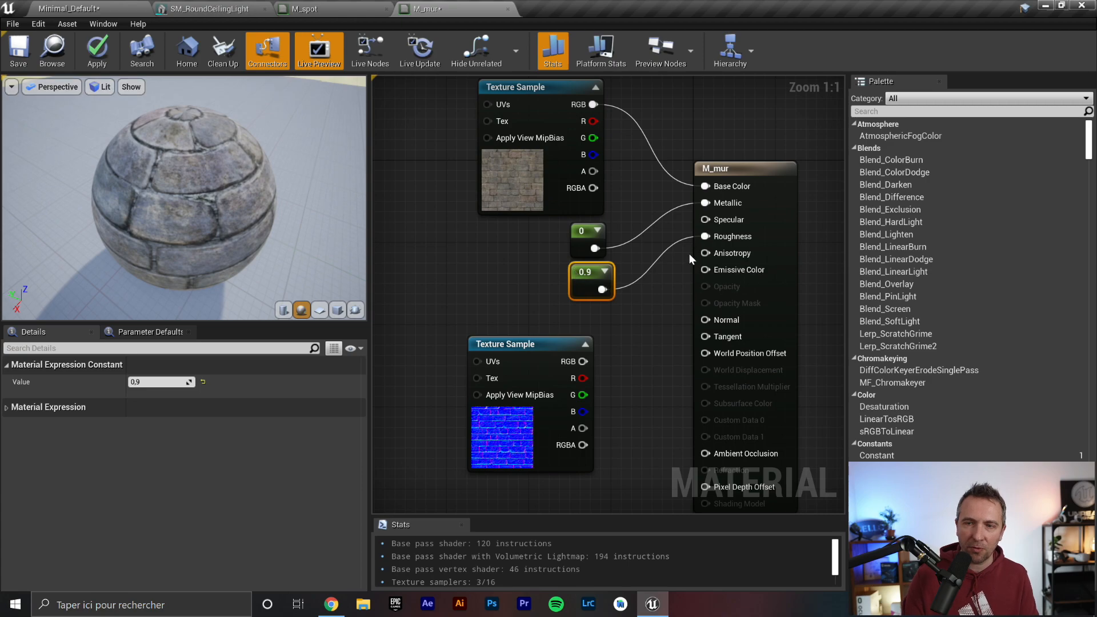
Step: Save M_mur and apply it from the Content folder to the top face of the Box Brush in Minimal_Default
right_drag(501, 321, 502, 300)
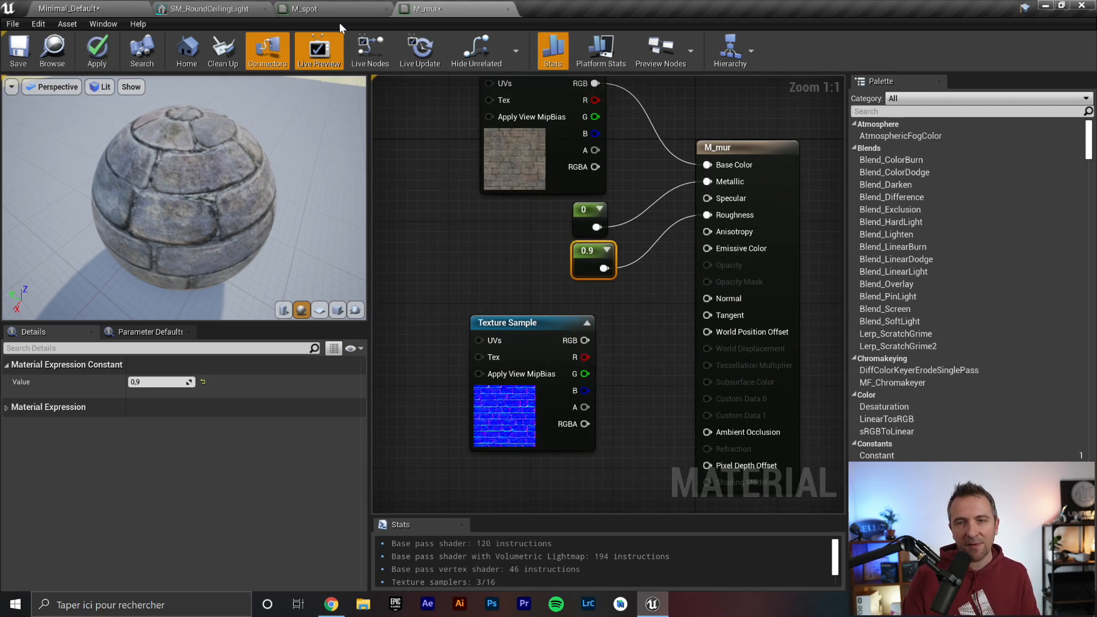
click(18, 52)
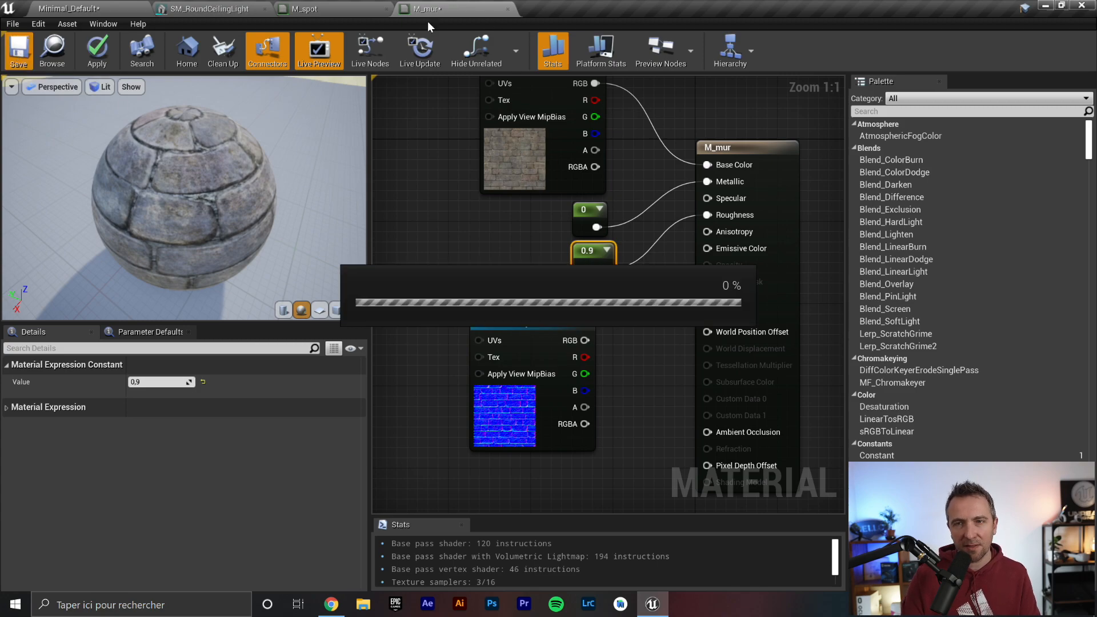
click(99, 10)
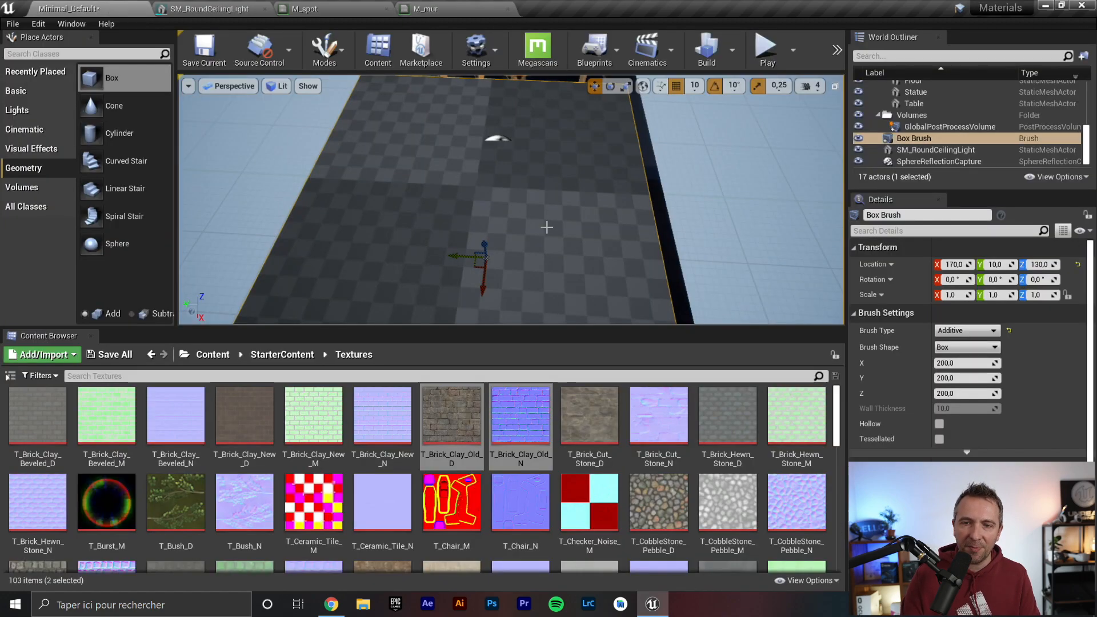
right_drag(503, 251, 463, 246)
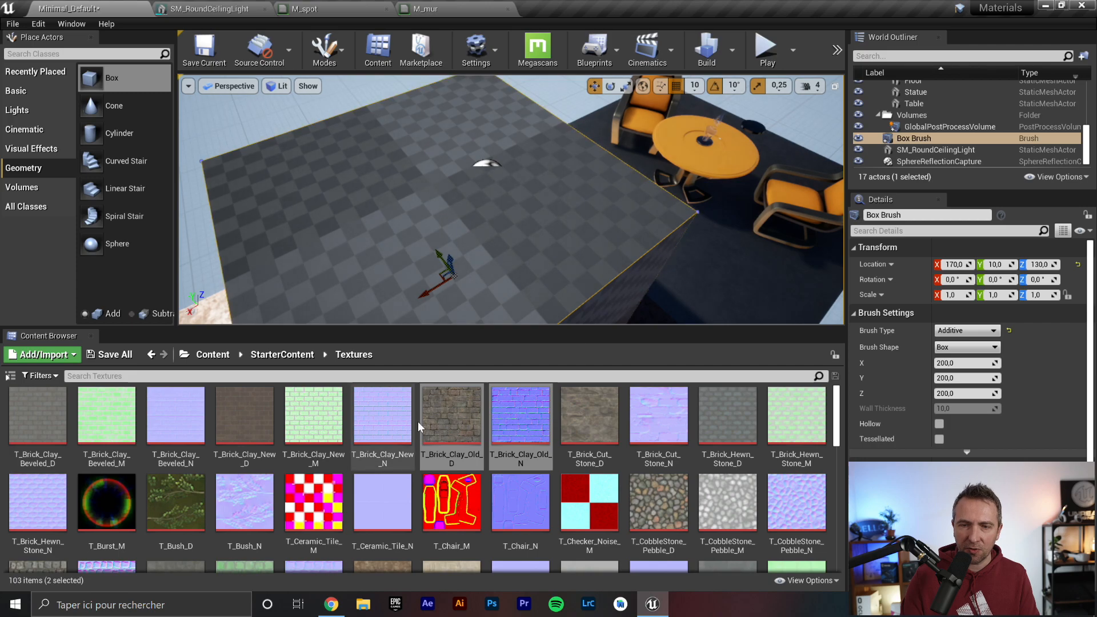
click(227, 359)
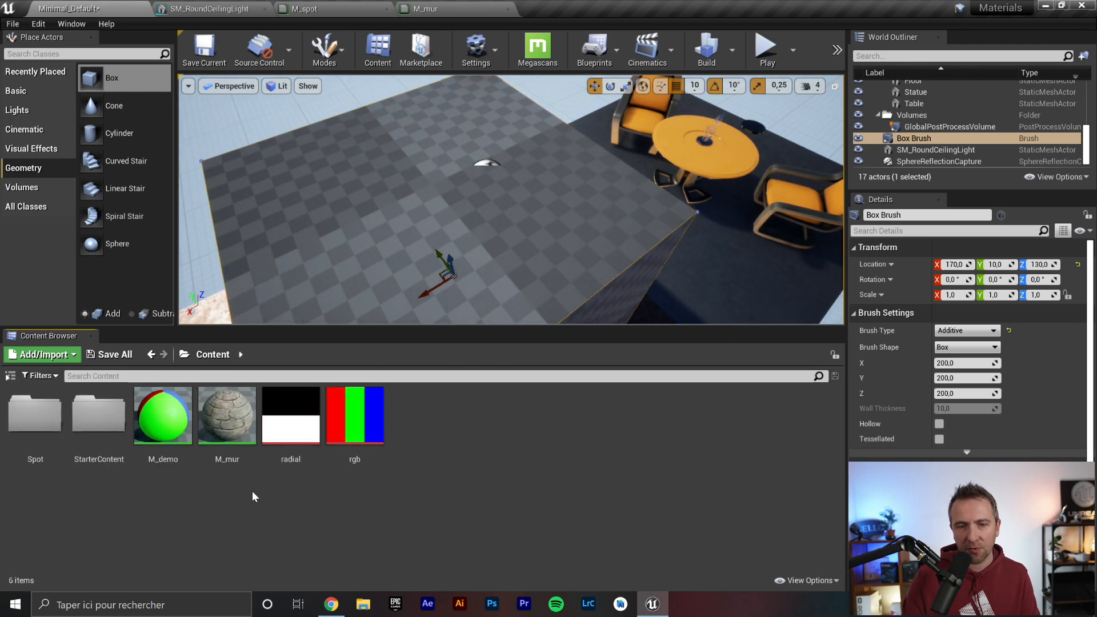
drag(222, 417, 435, 232)
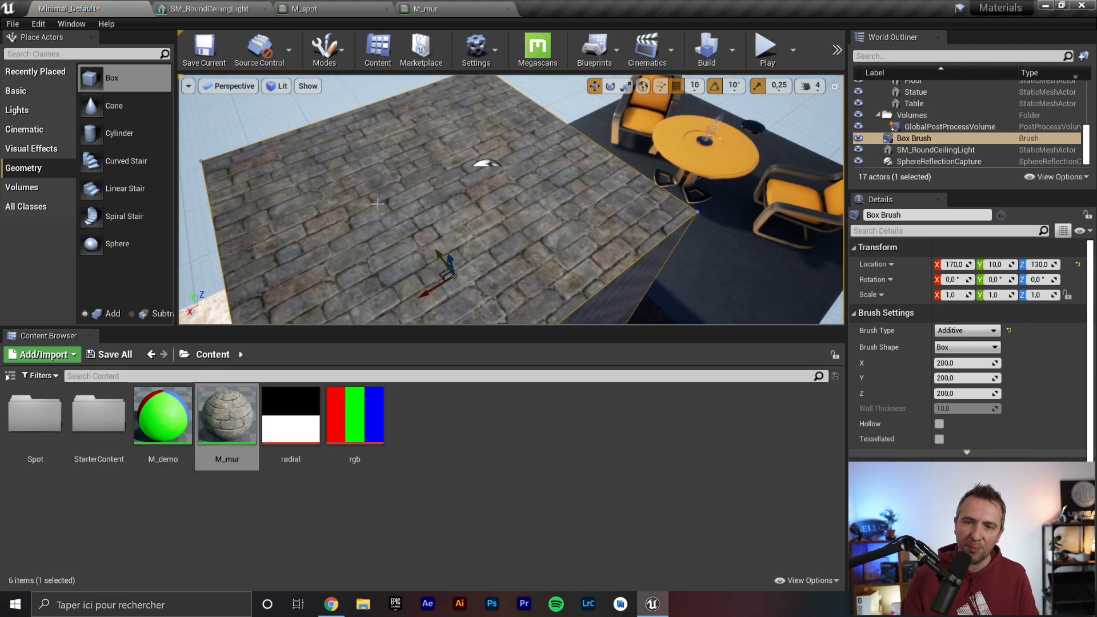
Step: Apply M_mur to two more faces of the Box Brush and look at the bricks up close
right_drag(436, 235, 493, 315)
drag(225, 420, 384, 171)
right_drag(384, 172, 343, 123)
drag(237, 413, 457, 272)
right_drag(458, 272, 649, 266)
right_drag(493, 229, 493, 185)
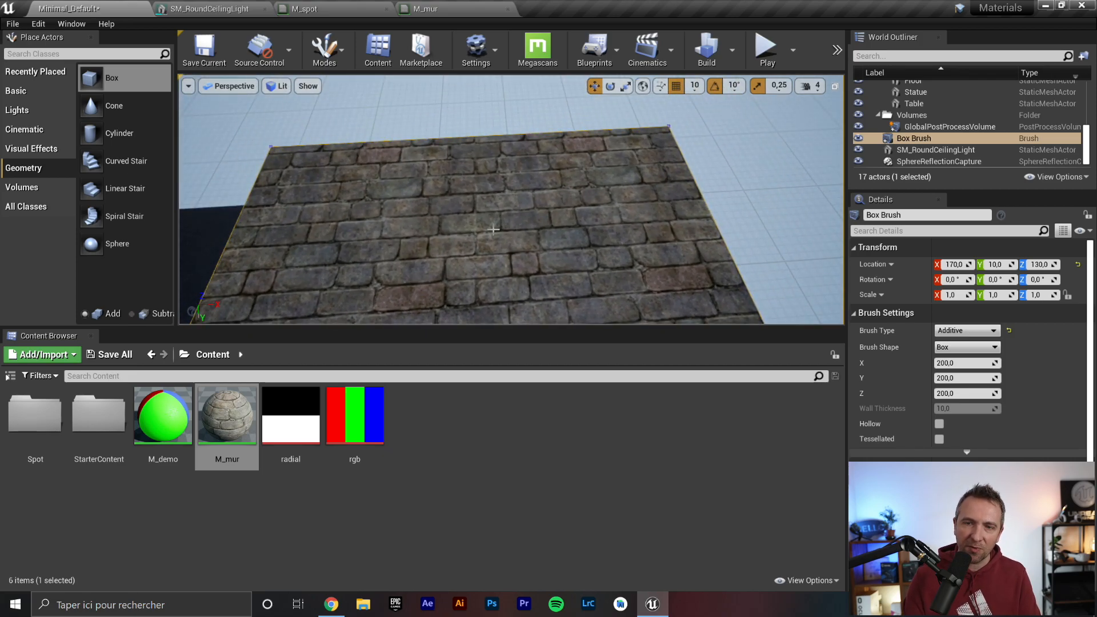
right_drag(580, 254, 530, 189)
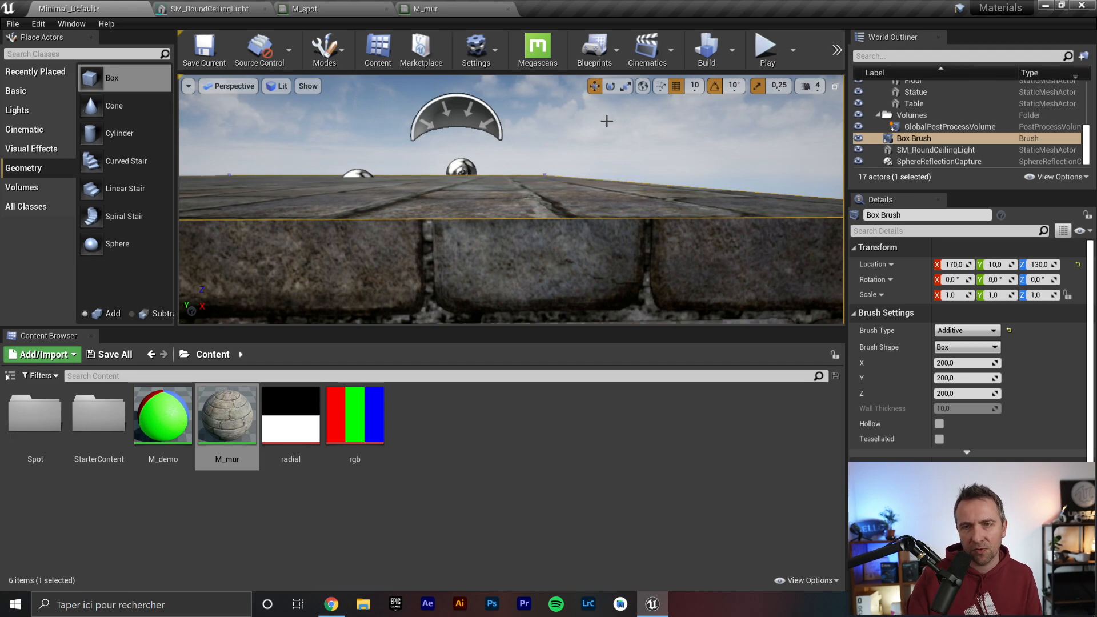
Step: Connect the brick normal texture sample's RGB output to M_mur's Normal input and save the material
click(461, 8)
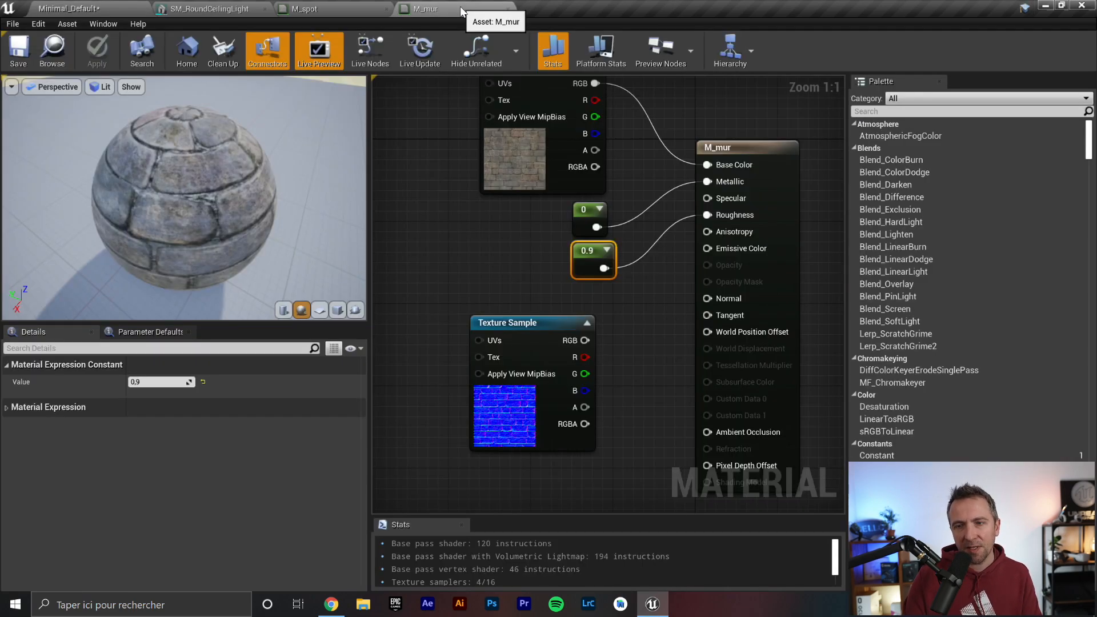
right_drag(536, 290, 470, 190)
right_drag(542, 262, 514, 345)
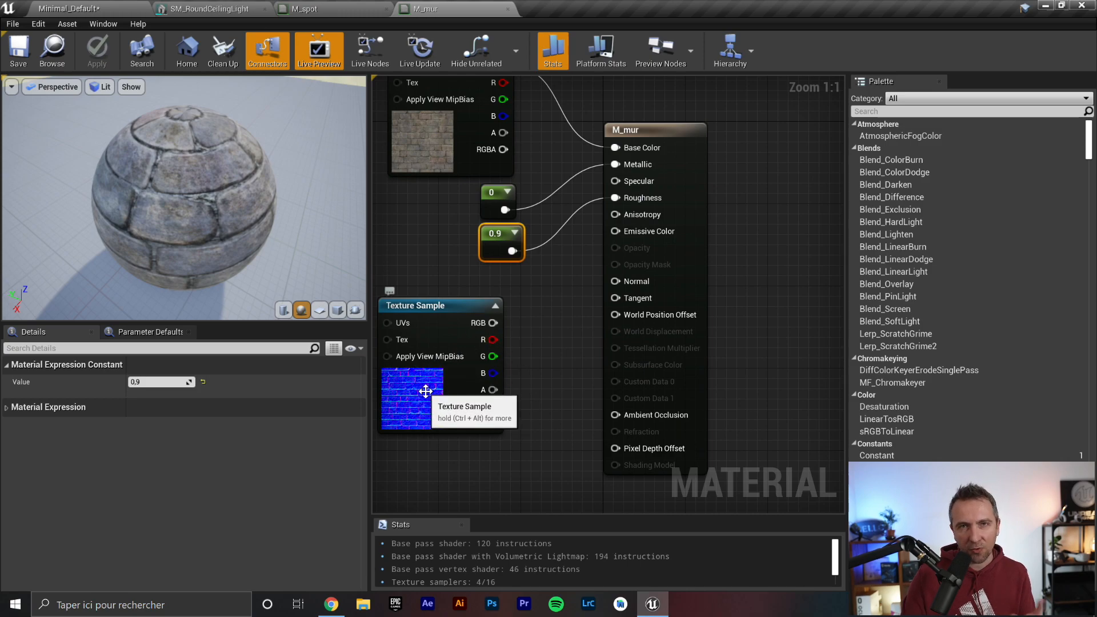
drag(495, 324, 639, 282)
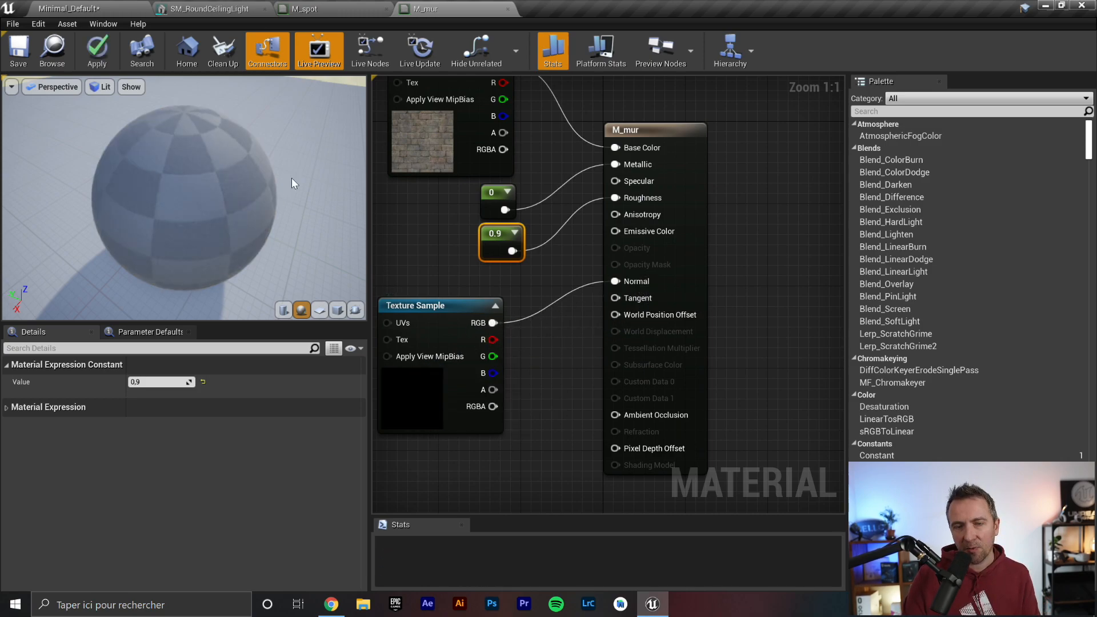
click(19, 56)
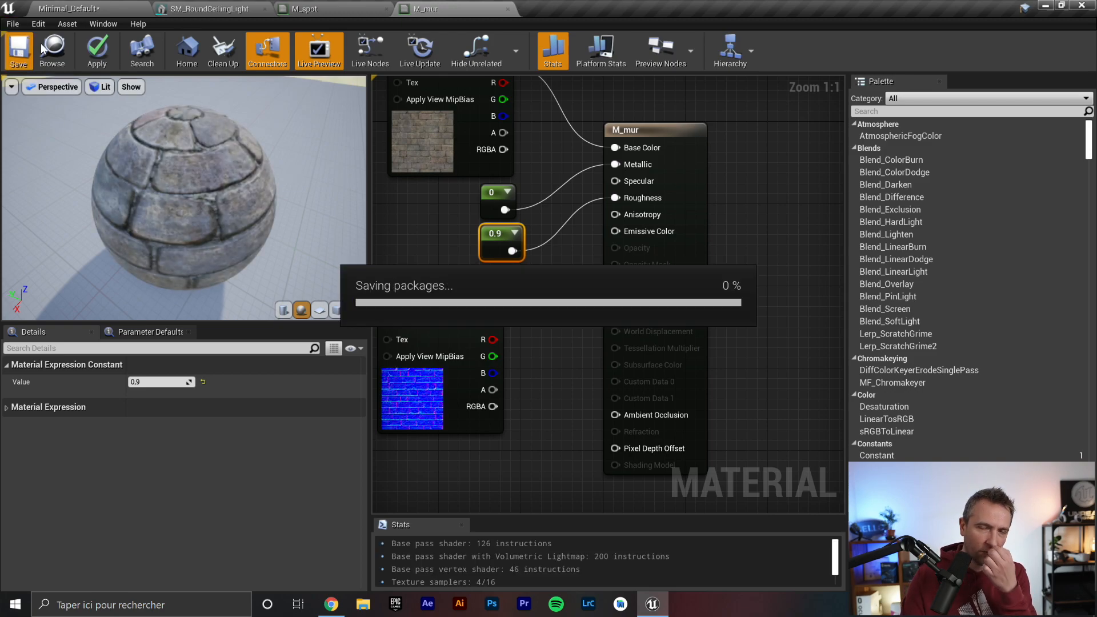
Step: Examine the brick relief on the Box Brush in the Minimal_Default level, enlarging the viewport over the Content Browser
click(67, 7)
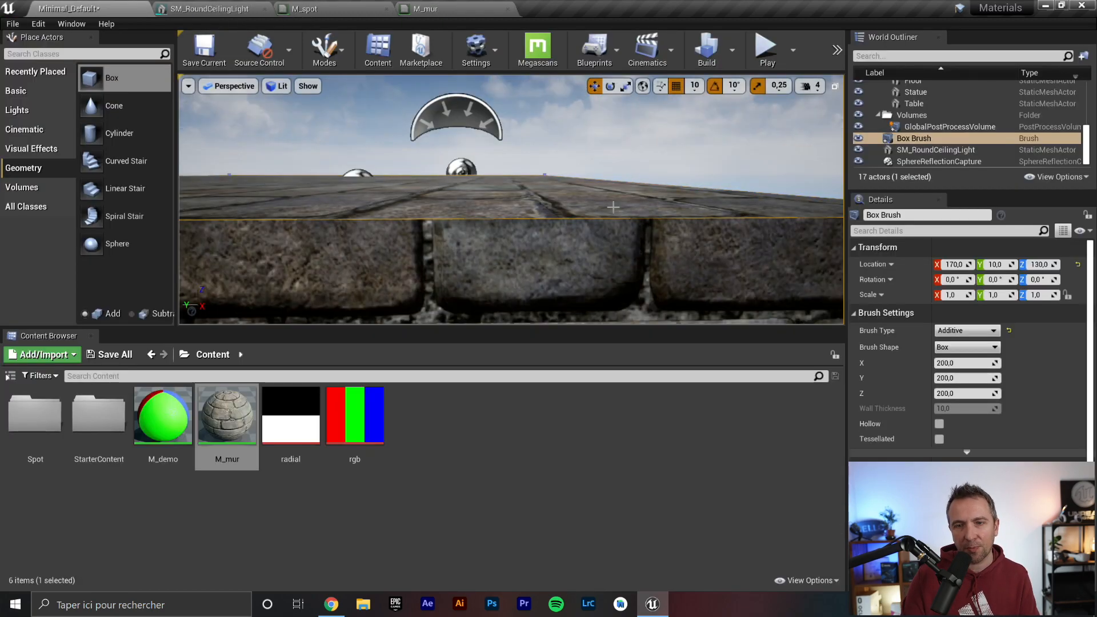
mouse_move(594, 228)
right_down()
mouse_move(594, 210)
mouse_move(519, 186)
right_up()
right_drag(655, 248, 461, 178)
drag(522, 213, 511, 257)
drag(500, 325, 509, 456)
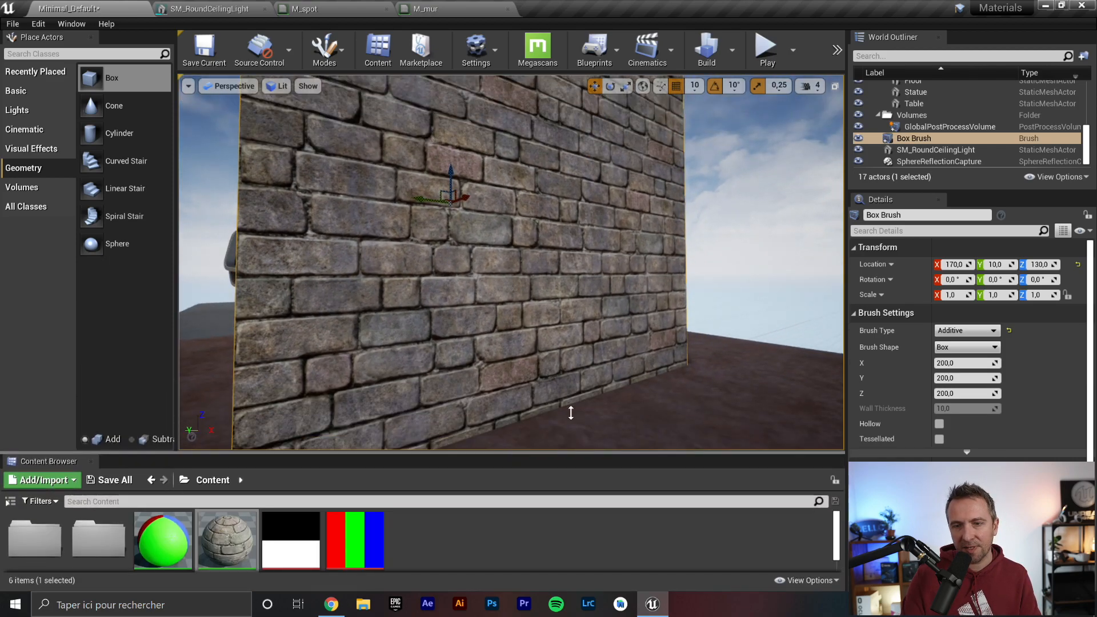
drag(536, 220, 533, 182)
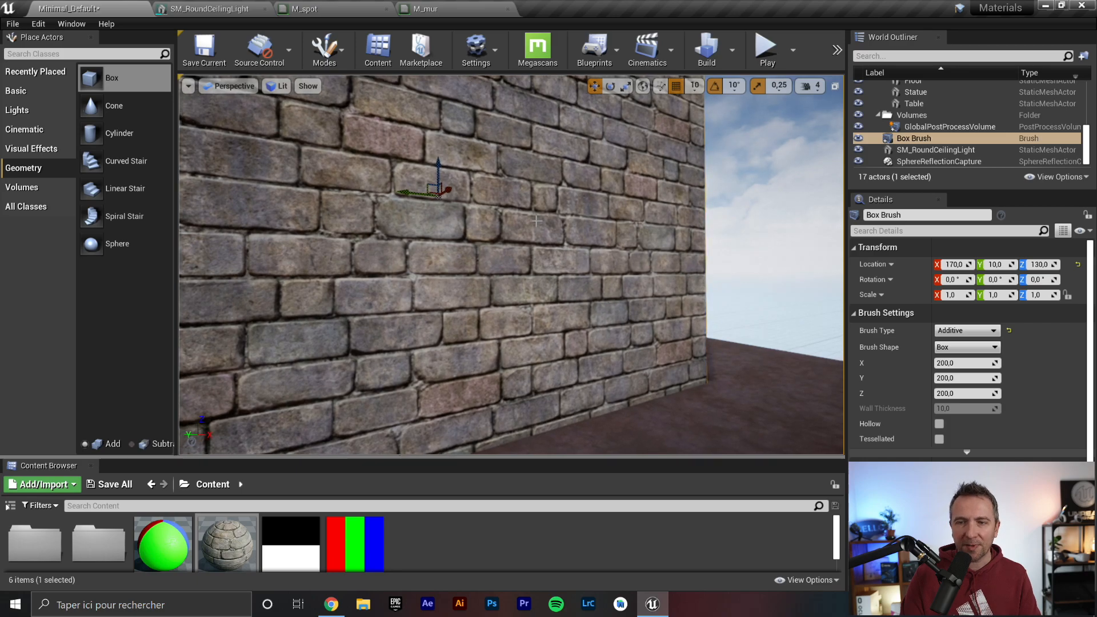
Step: Detach the M_mur editor into a floating window and place it beside the brick wall in the Minimal_Default level
click(429, 9)
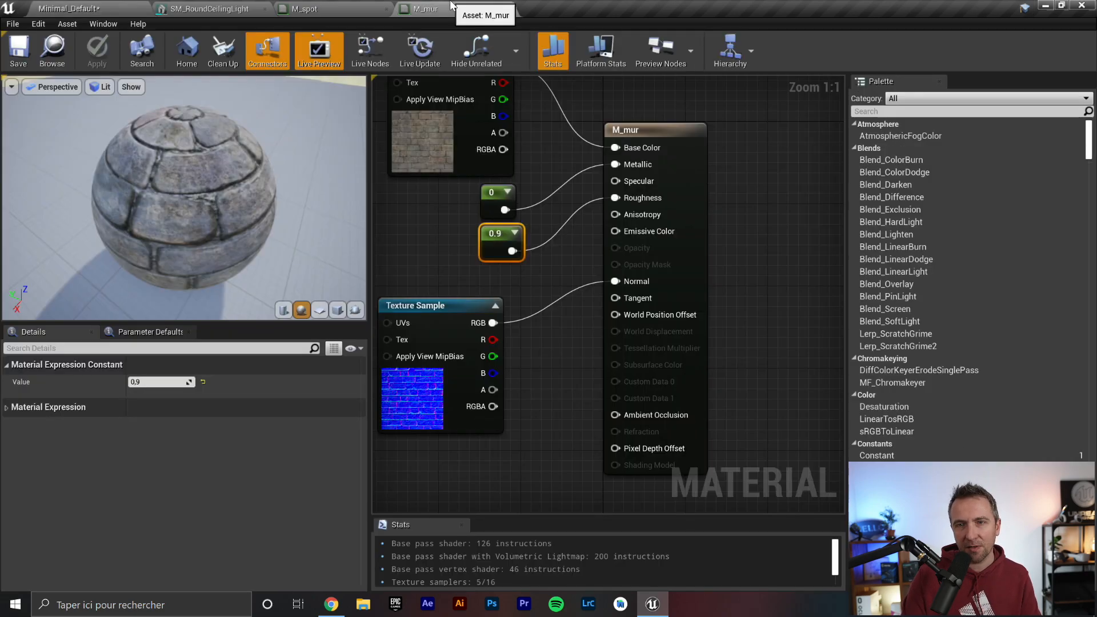
drag(429, 8, 730, 193)
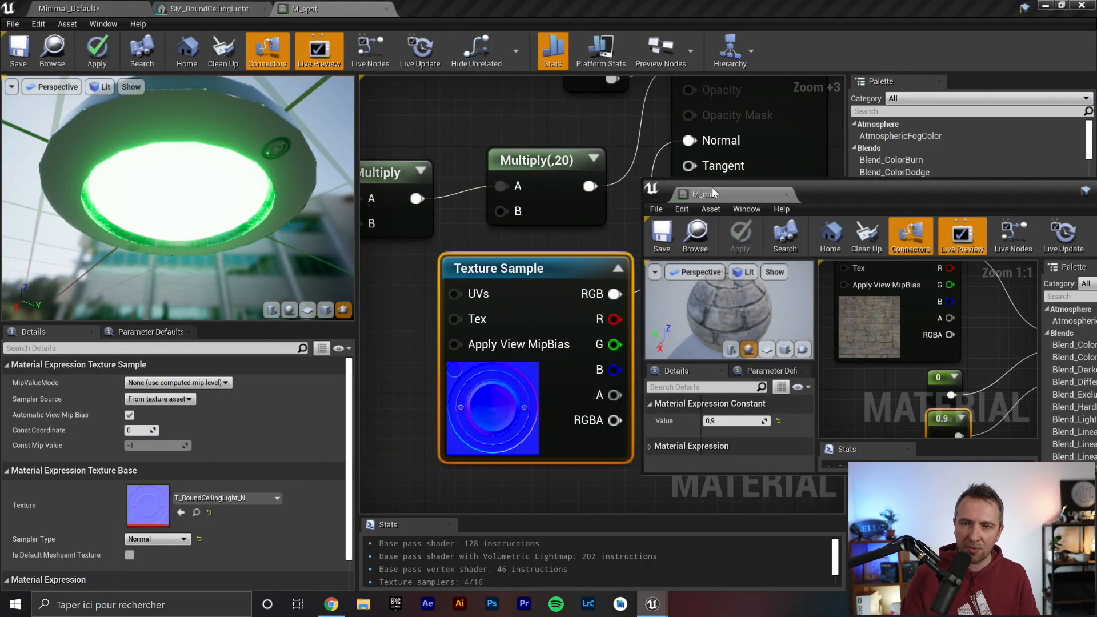
click(109, 7)
drag(888, 197, 731, 88)
drag(1002, 366, 1026, 494)
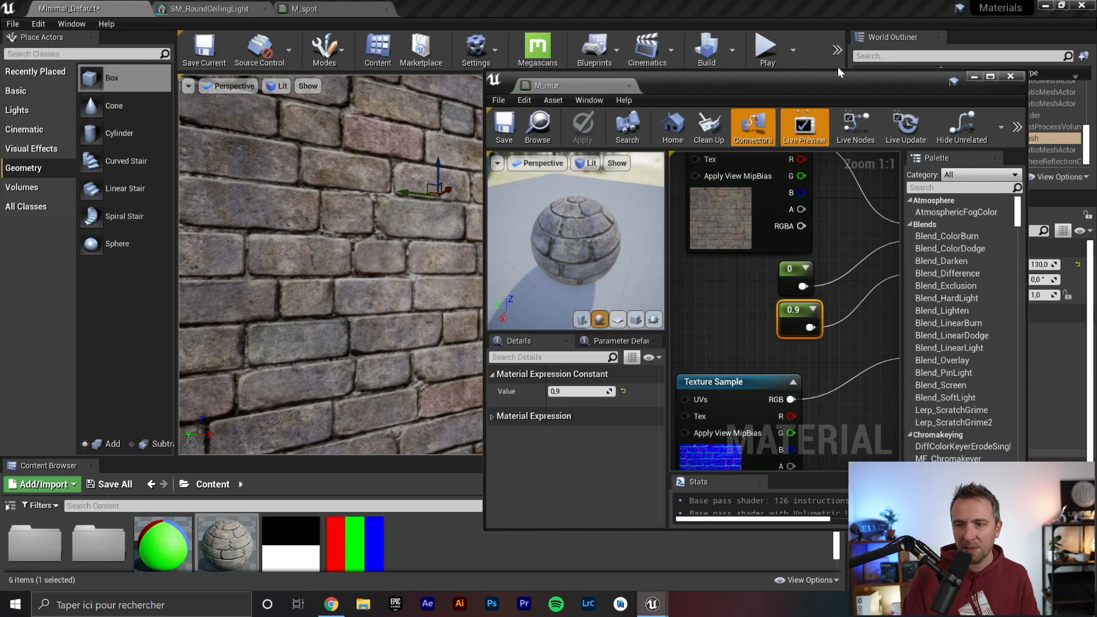
drag(777, 90, 883, 78)
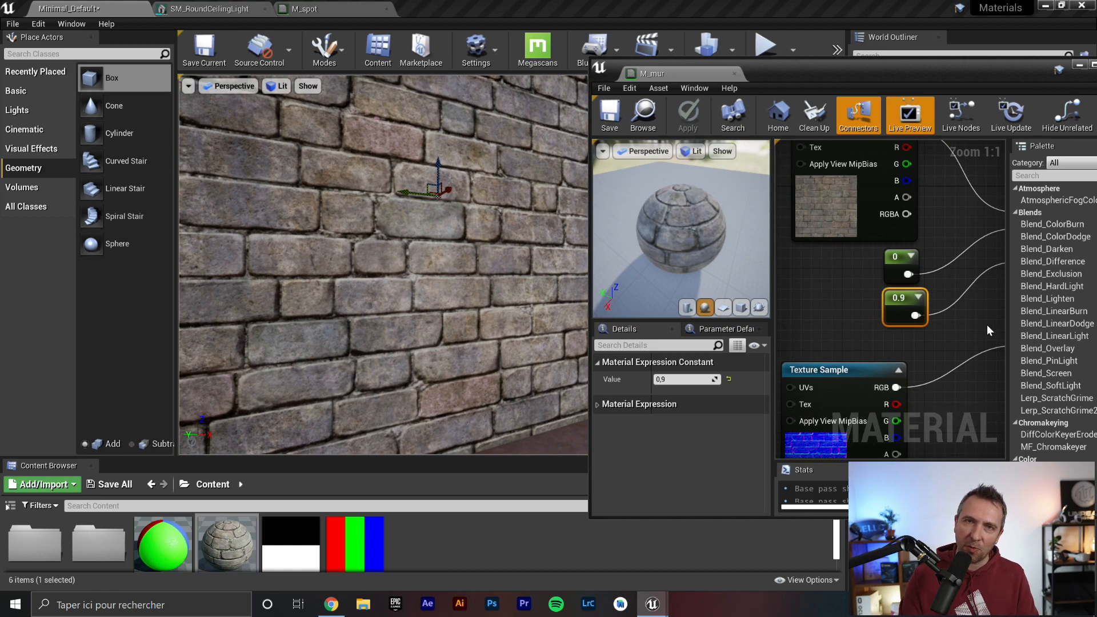
Step: Disconnect the brick texture from M_mur's Normal input and save, then reconnect and save again to compare the wall's relief
alt+click(896, 388)
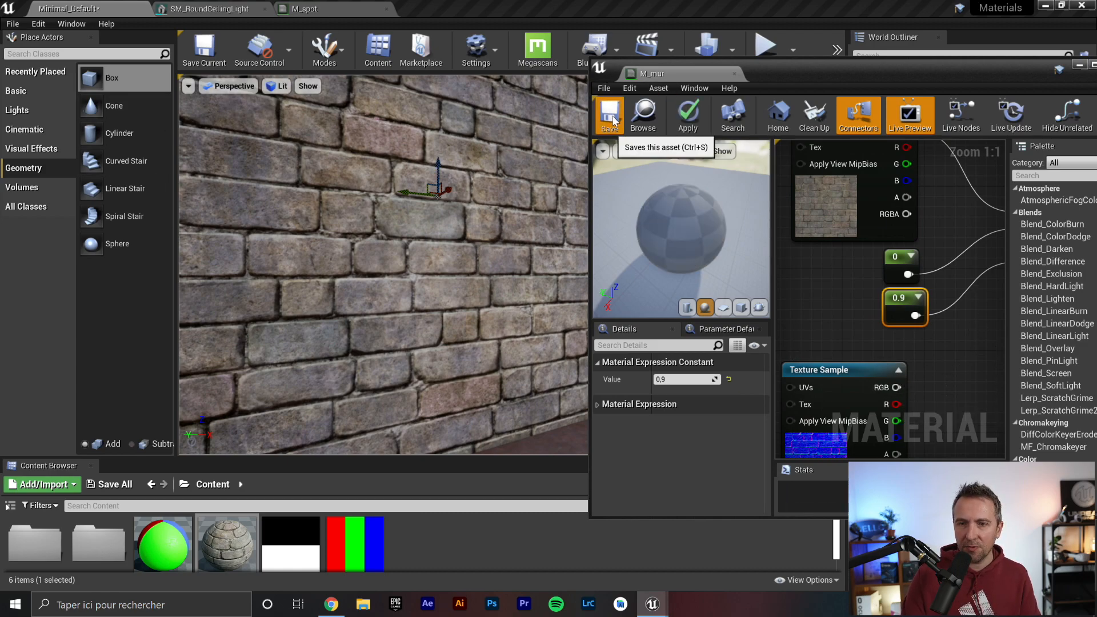
key(ctrl+s)
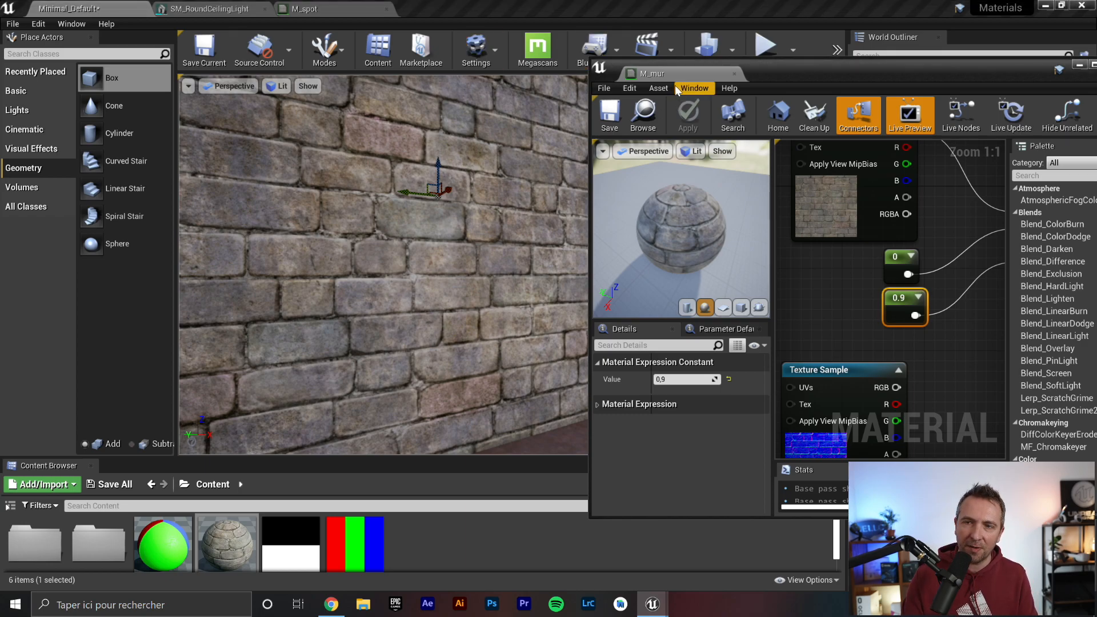
drag(896, 387, 863, 350)
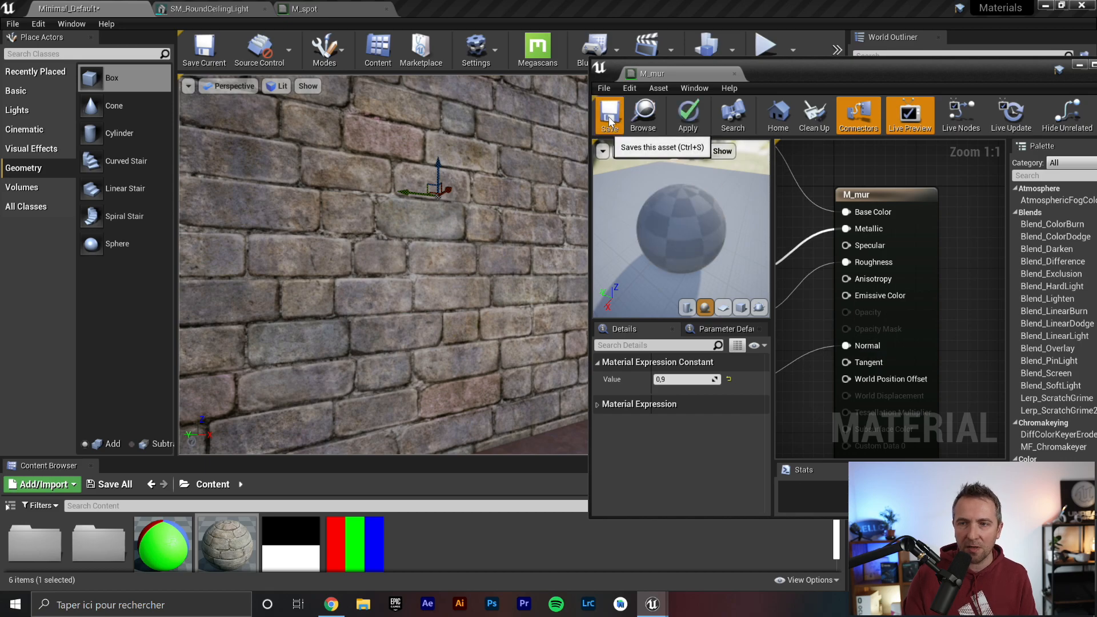
click(610, 114)
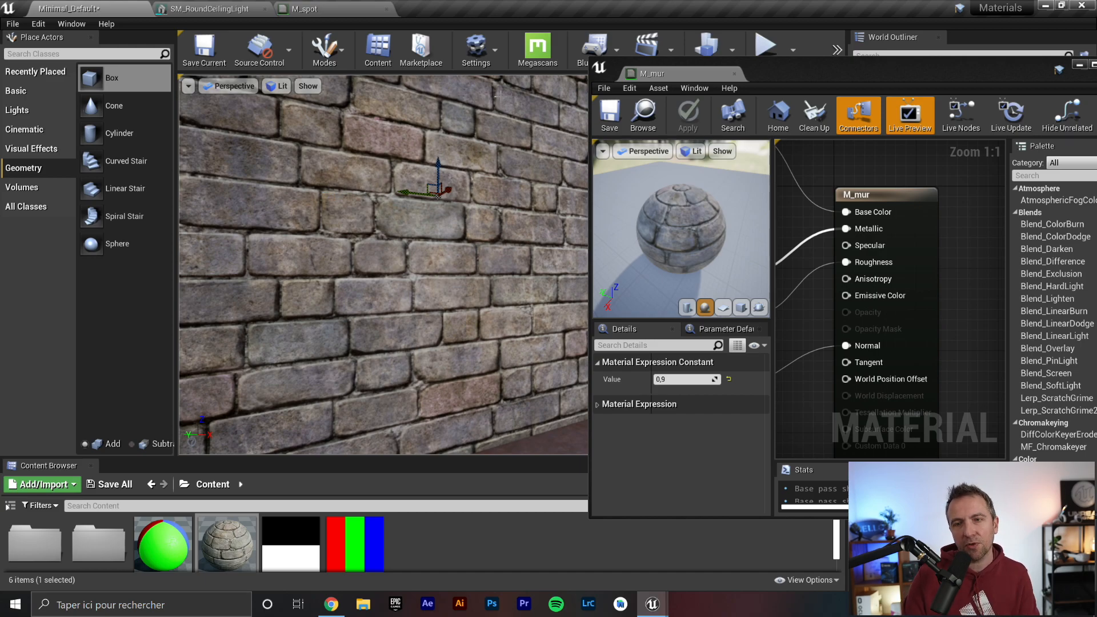
Step: Dock the M_mur editor back with the others and view the brick wall in Minimal_Default from several angles
drag(652, 74, 435, 8)
click(302, 10)
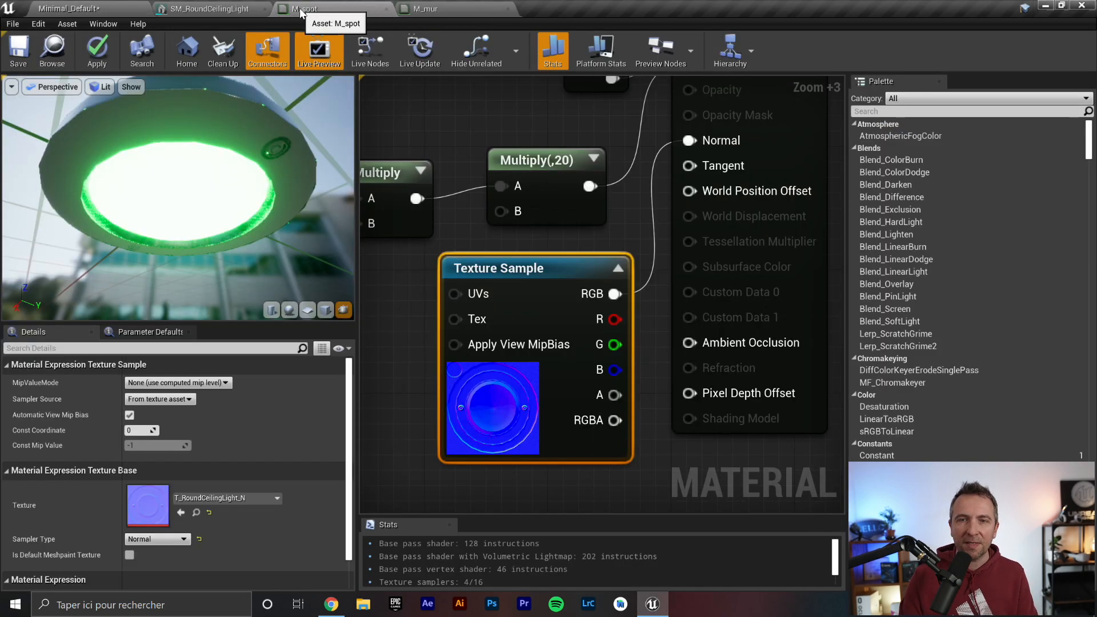
click(69, 8)
right_drag(512, 209, 534, 209)
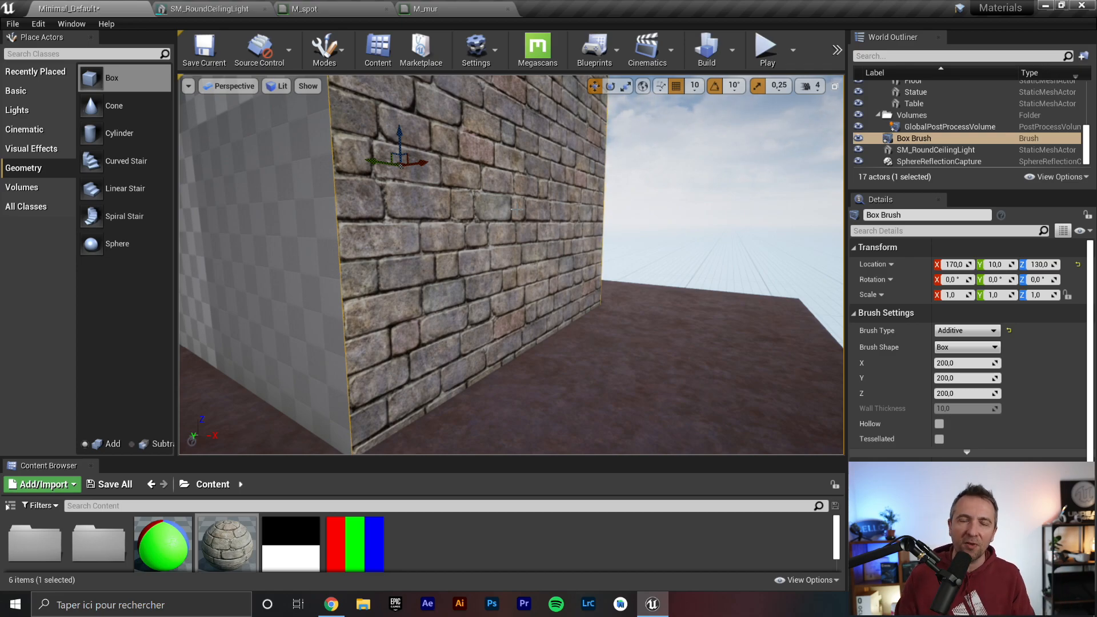
mouse_move(586, 281)
right_down()
mouse_move(548, 257)
mouse_move(406, 280)
mouse_move(692, 274)
mouse_move(669, 273)
right_up()
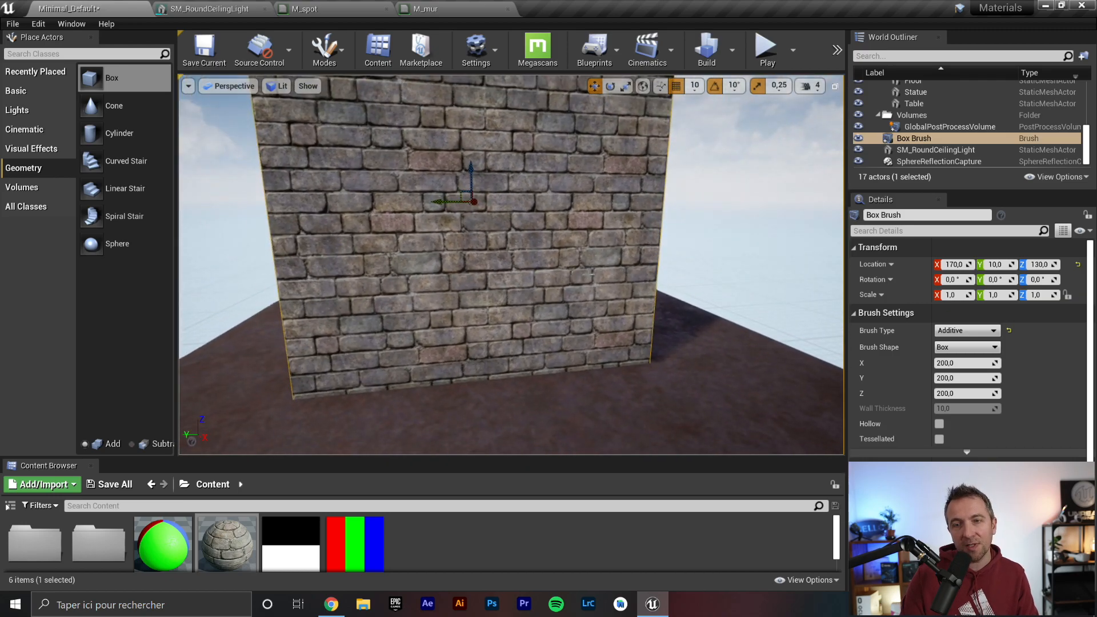